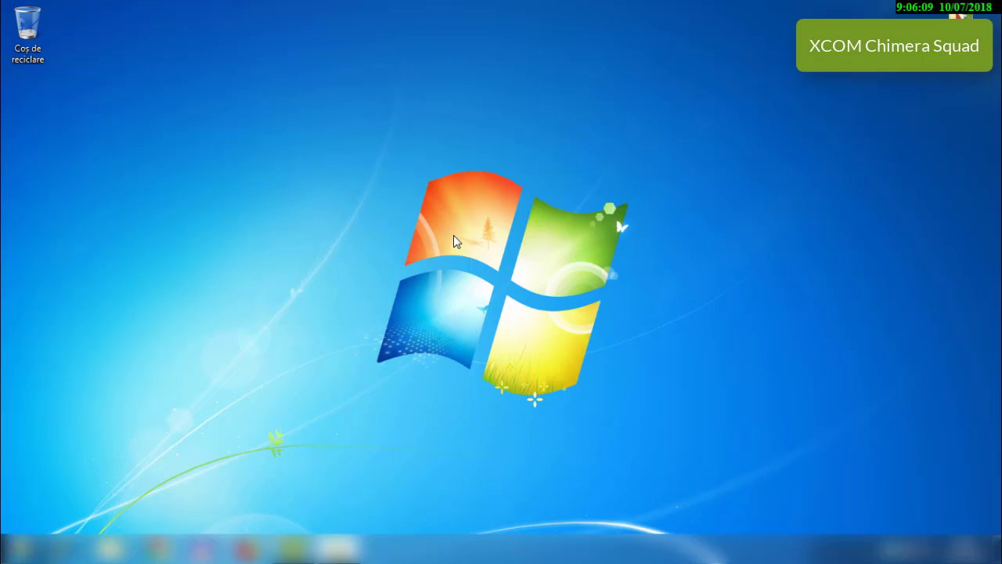
Open NVIDIA Control Panel and apply a custom image settings preference emphasizing Performance
right_click(453, 235)
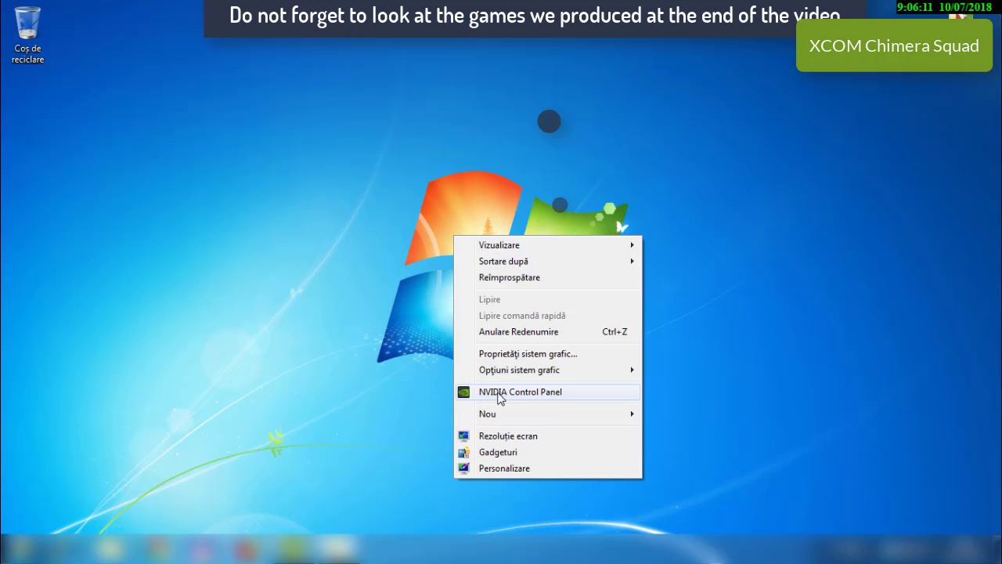
click(570, 394)
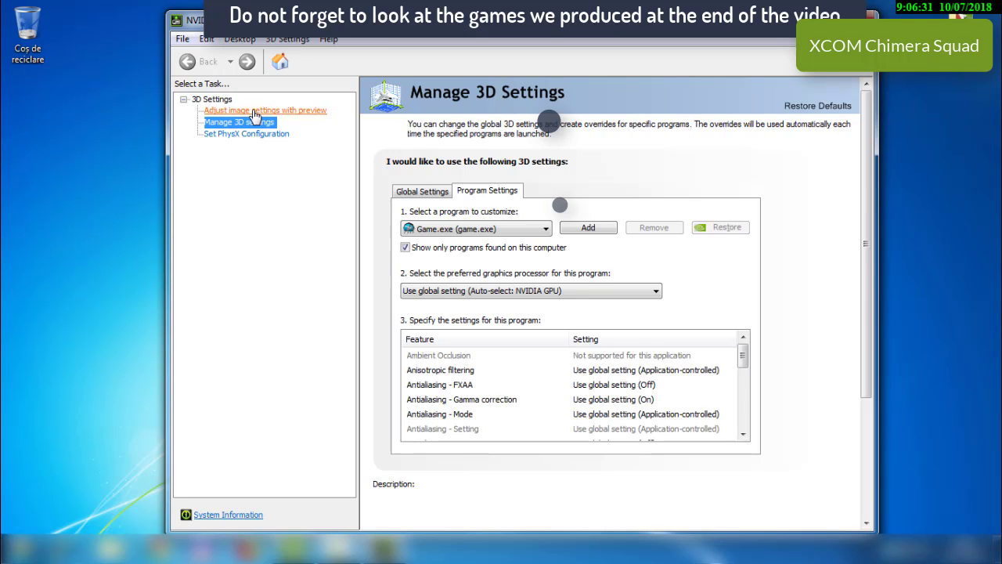
click(249, 110)
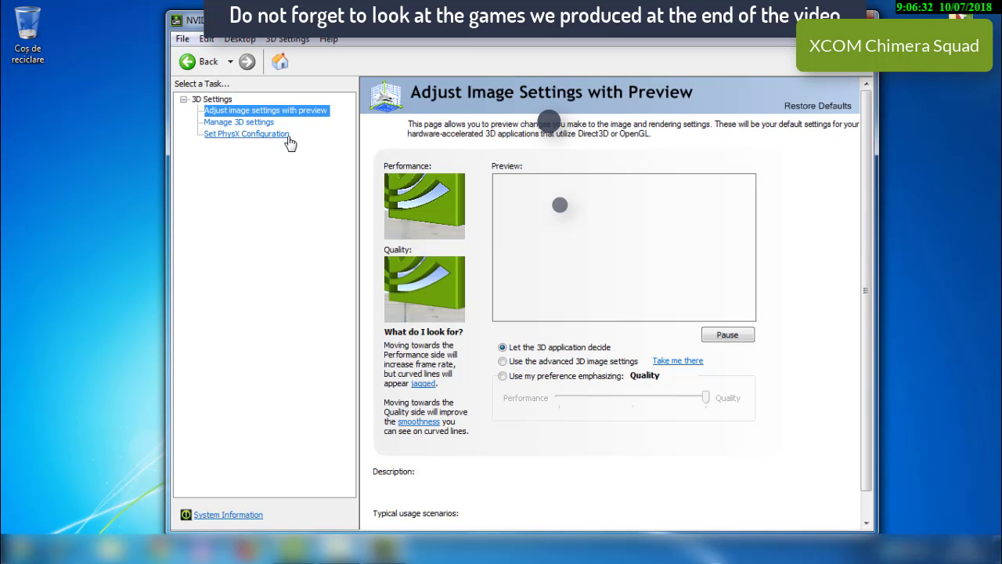
click(573, 377)
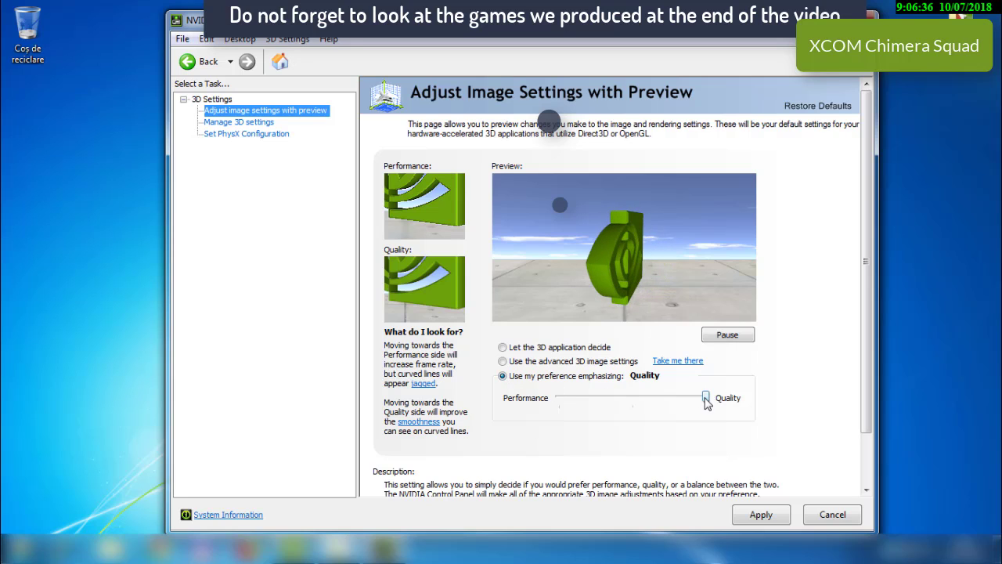
drag(705, 398, 658, 401)
drag(598, 409, 558, 413)
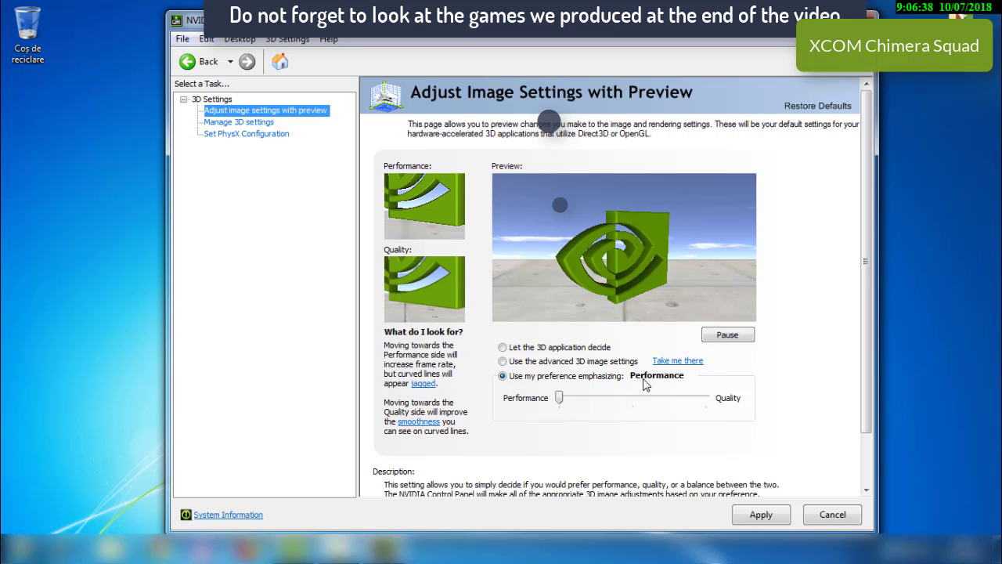
click(759, 515)
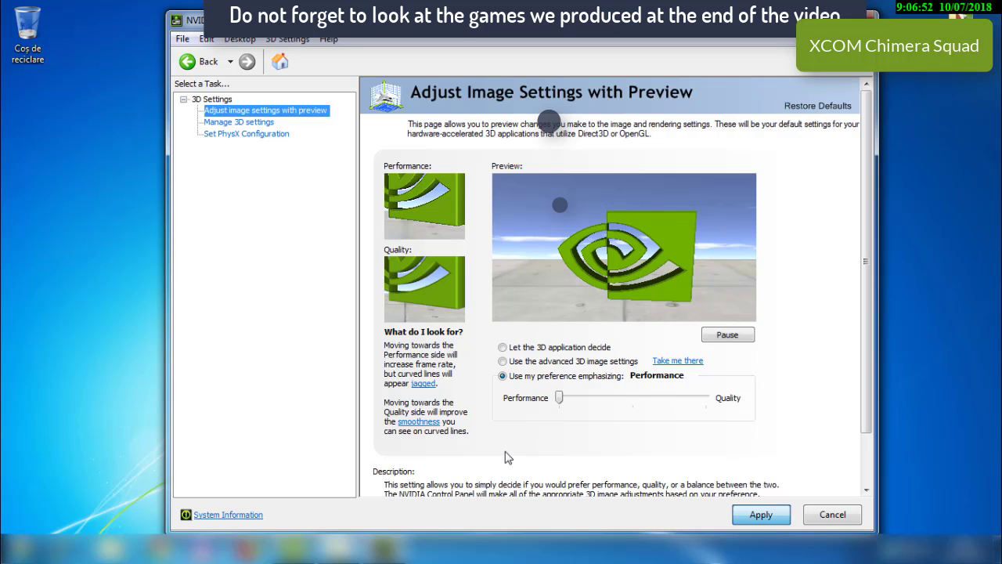
scroll(525, 431, down, 2)
scroll(542, 403, up, 2)
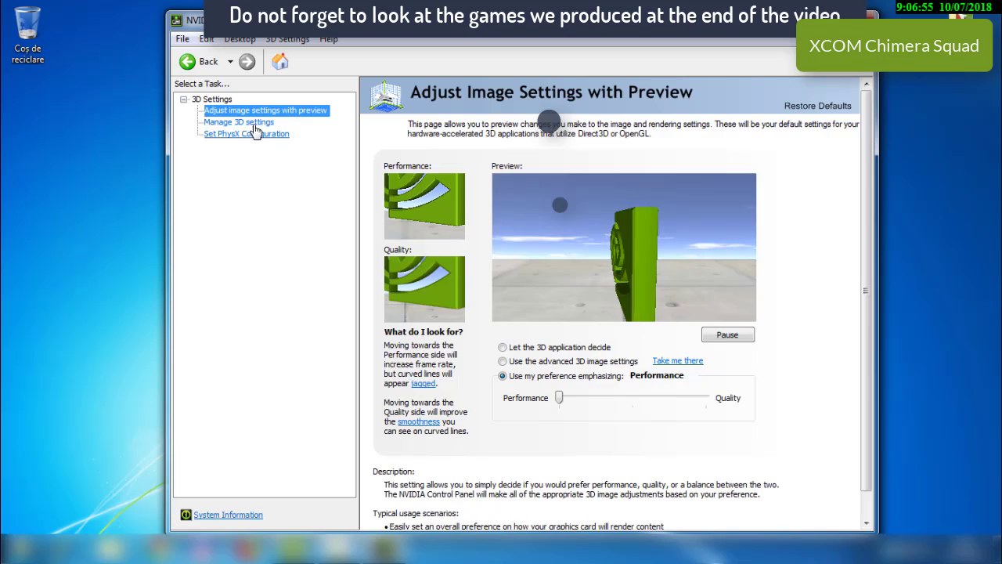
In the global 3D settings, use Auto-select as the preferred graphics processor and set Ambient Occlusion to Off
click(239, 122)
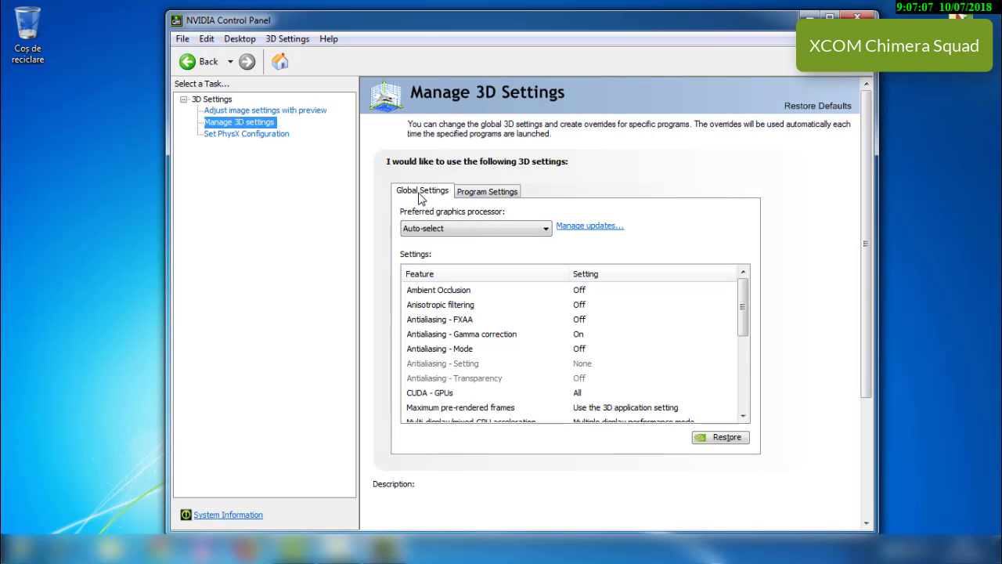
click(486, 224)
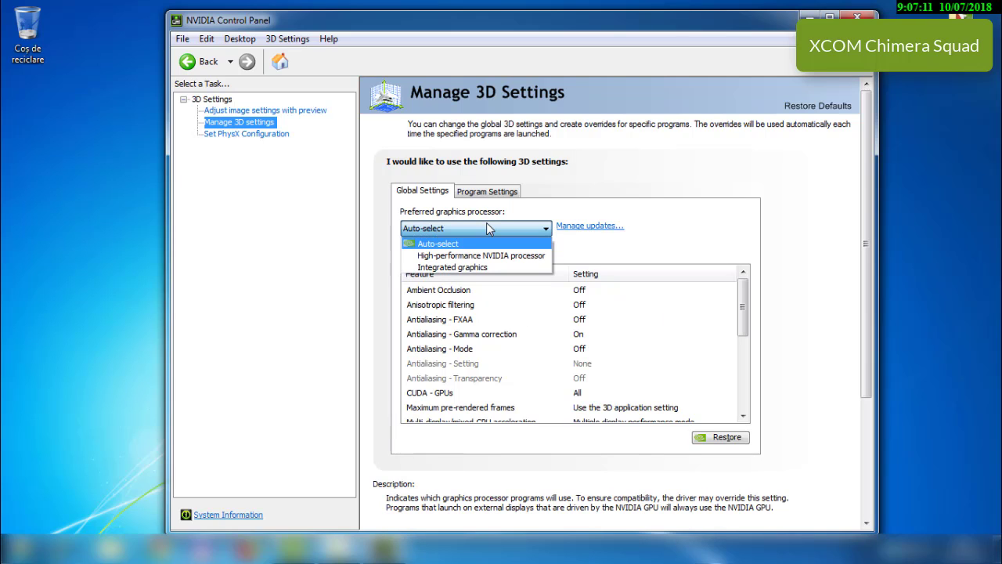
click(486, 222)
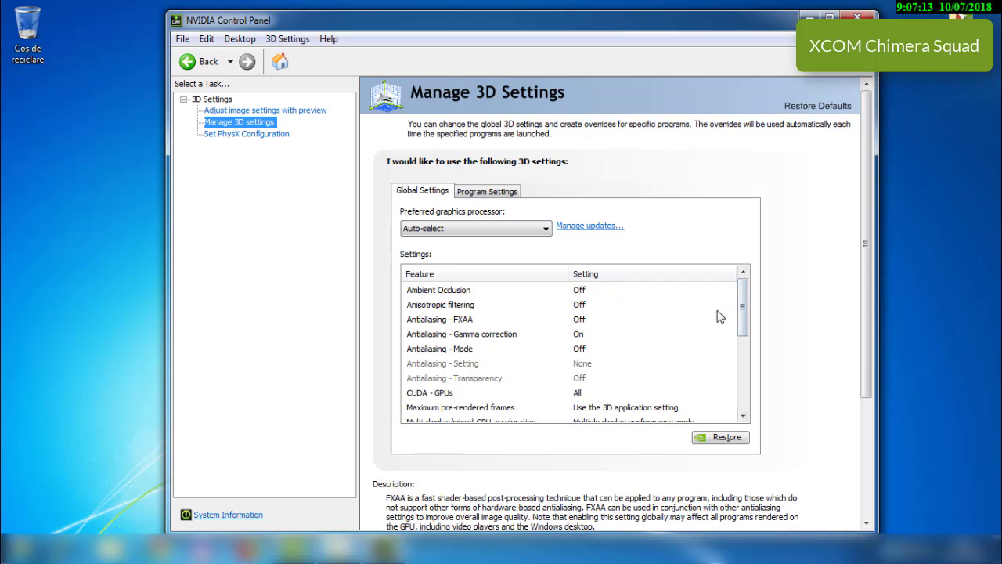
click(685, 290)
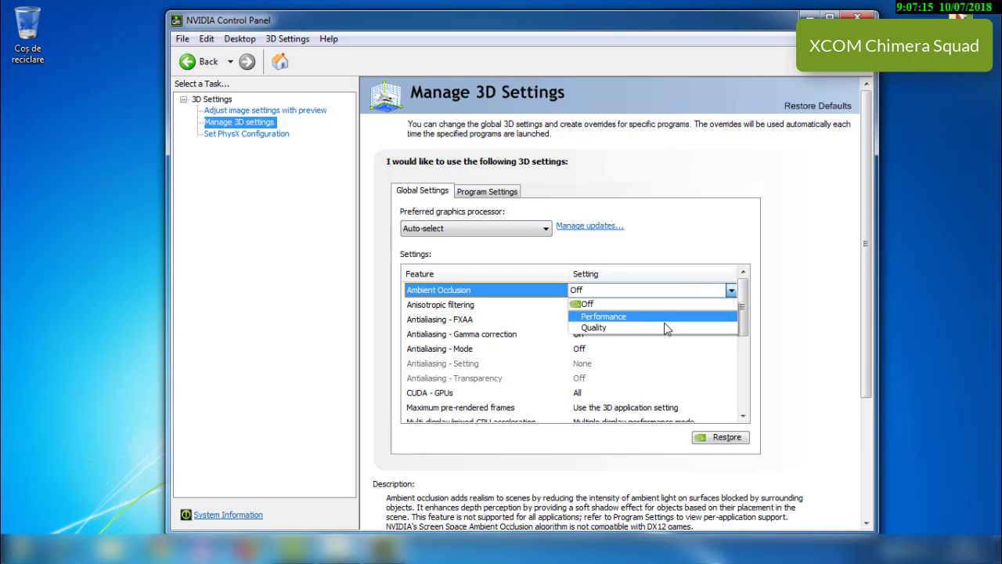
click(665, 304)
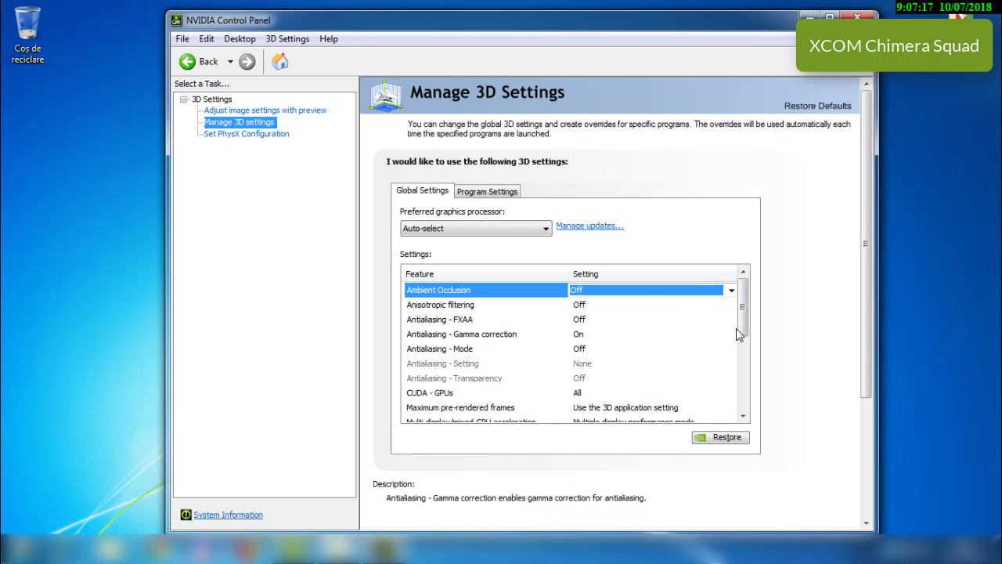
Set the global power management mode to Prefer maximum performance
drag(743, 318, 744, 364)
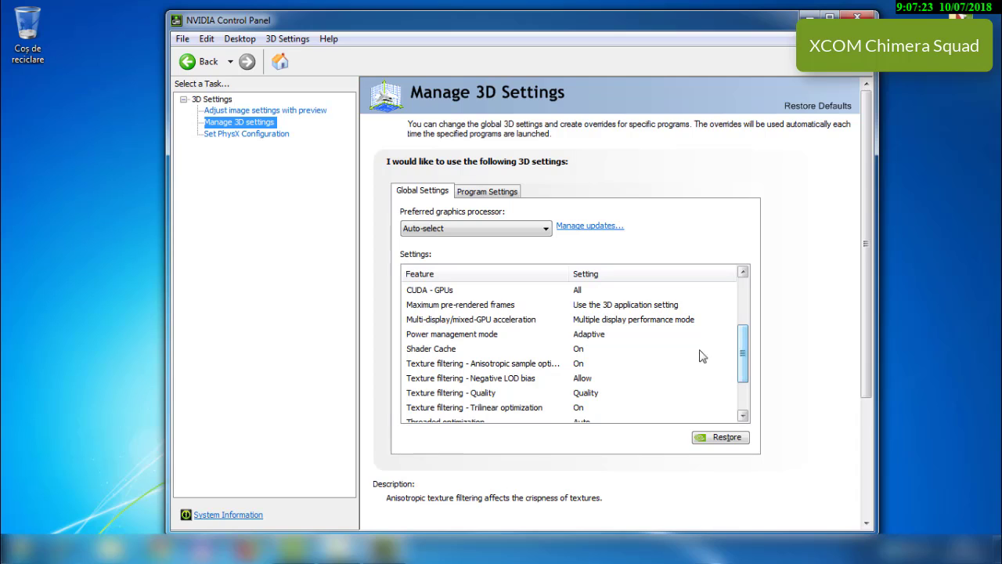
click(648, 335)
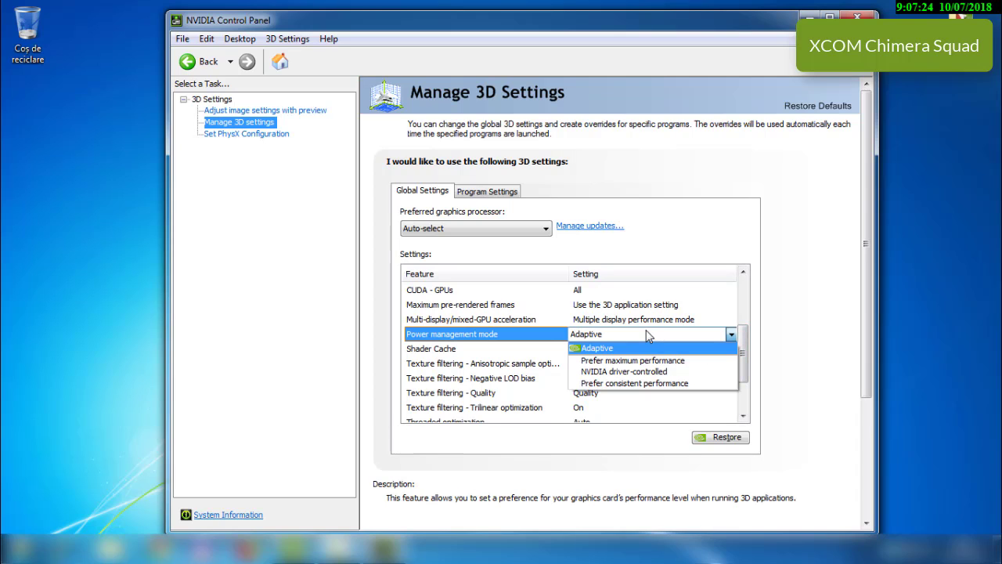
click(609, 361)
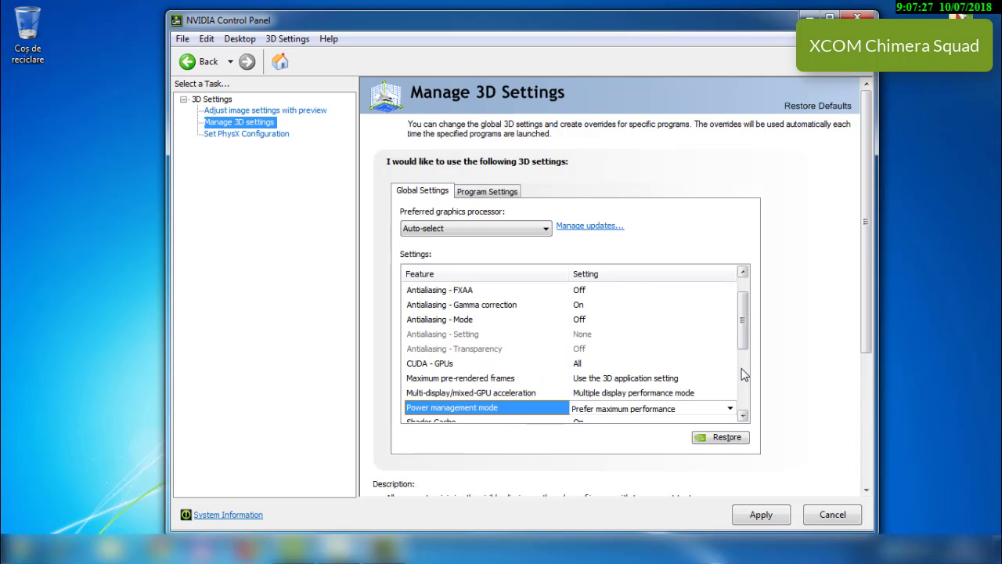
Set the global Vertical sync option to Off
drag(744, 335, 743, 401)
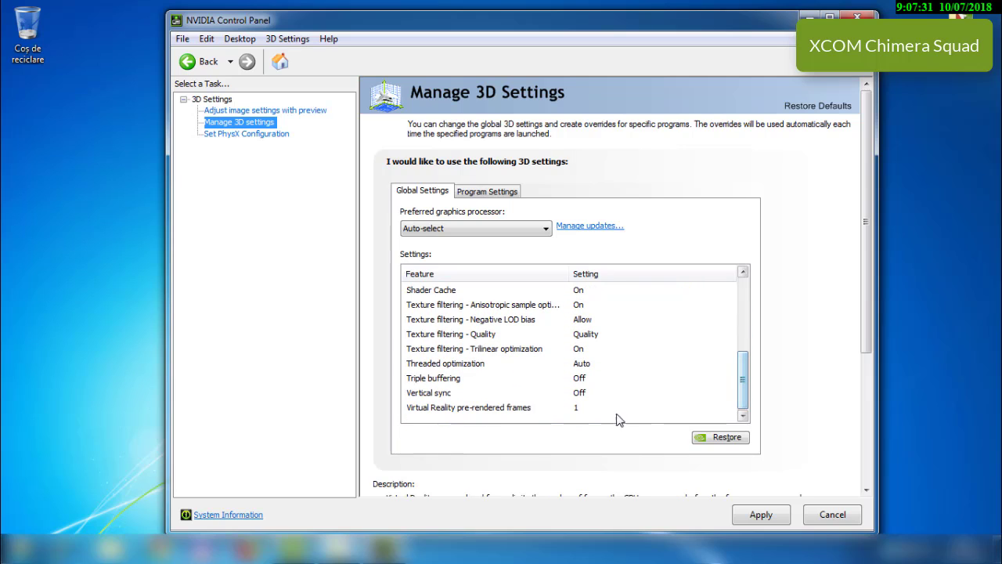
click(578, 394)
click(578, 393)
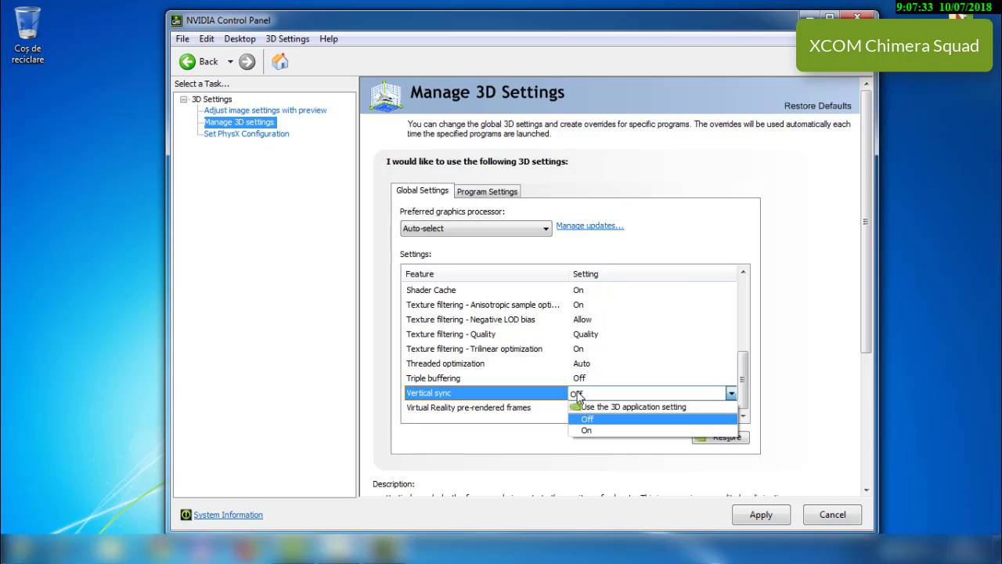
click(586, 415)
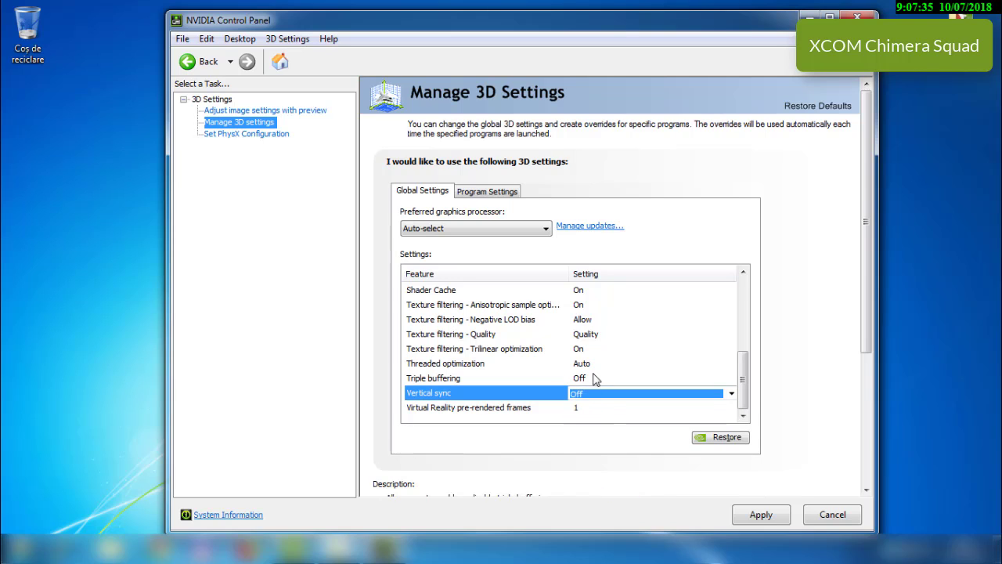
Set the global Texture filtering - Quality to High performance and apply the global 3D settings
click(603, 335)
click(603, 335)
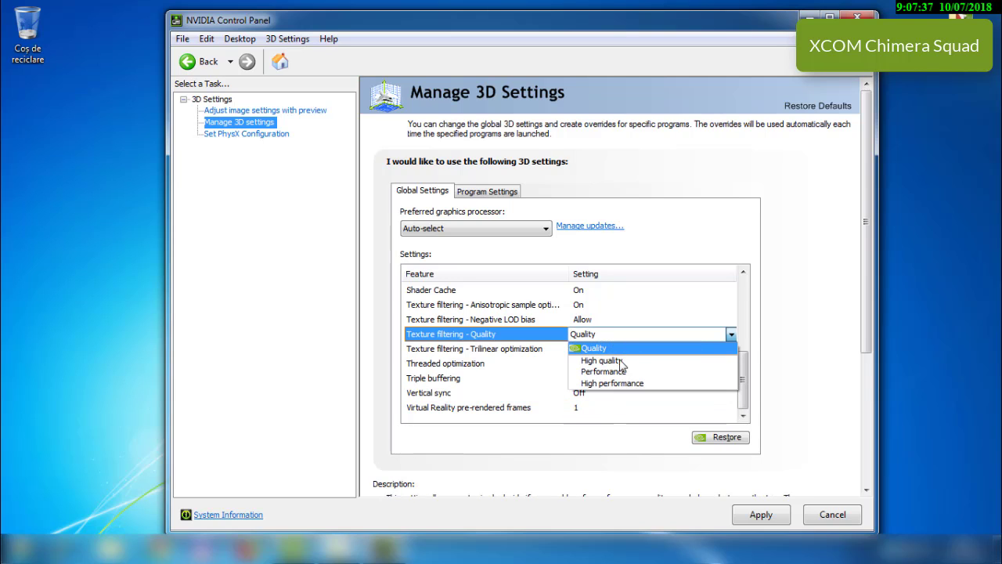
click(595, 384)
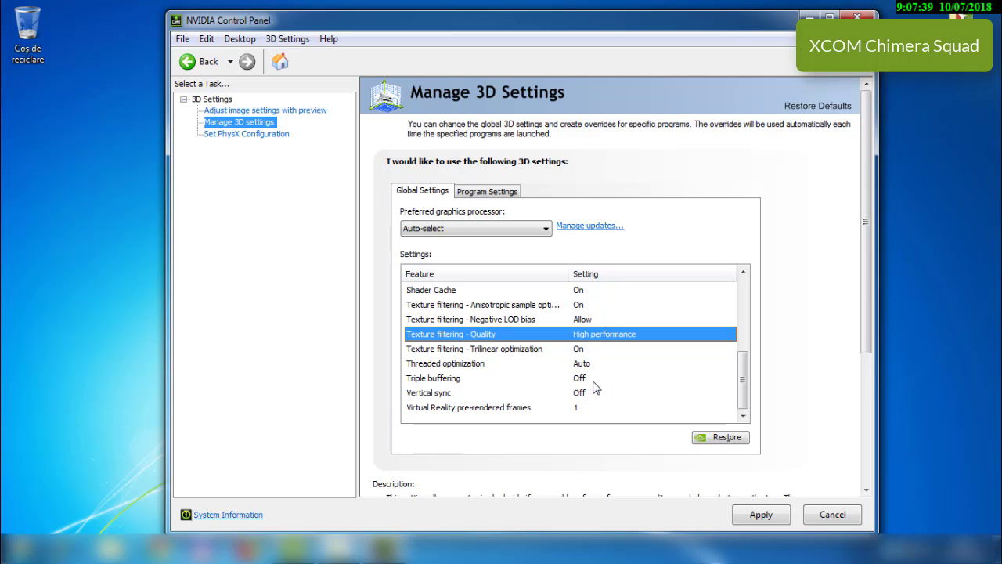
scroll(613, 348, up, 2)
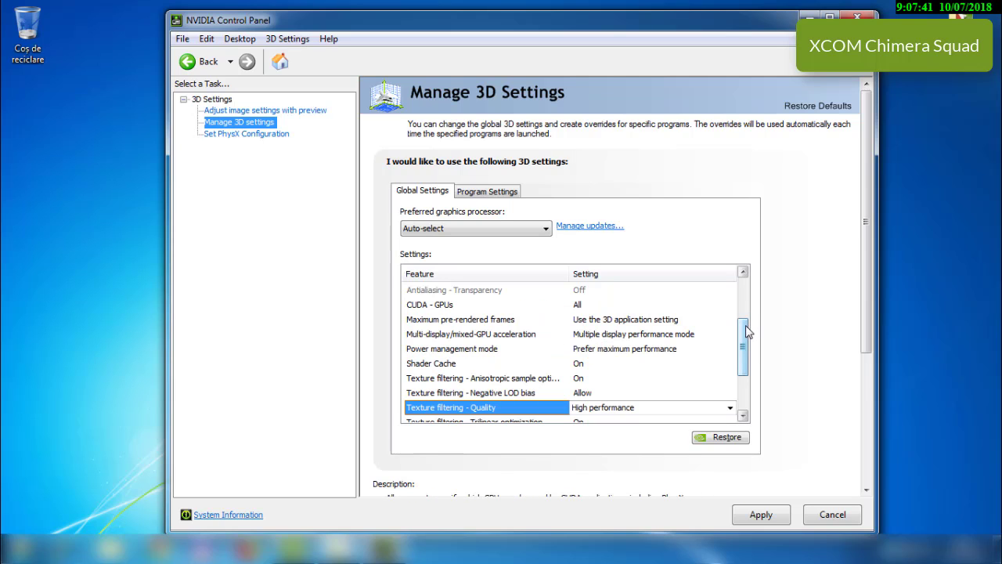
drag(745, 325, 748, 283)
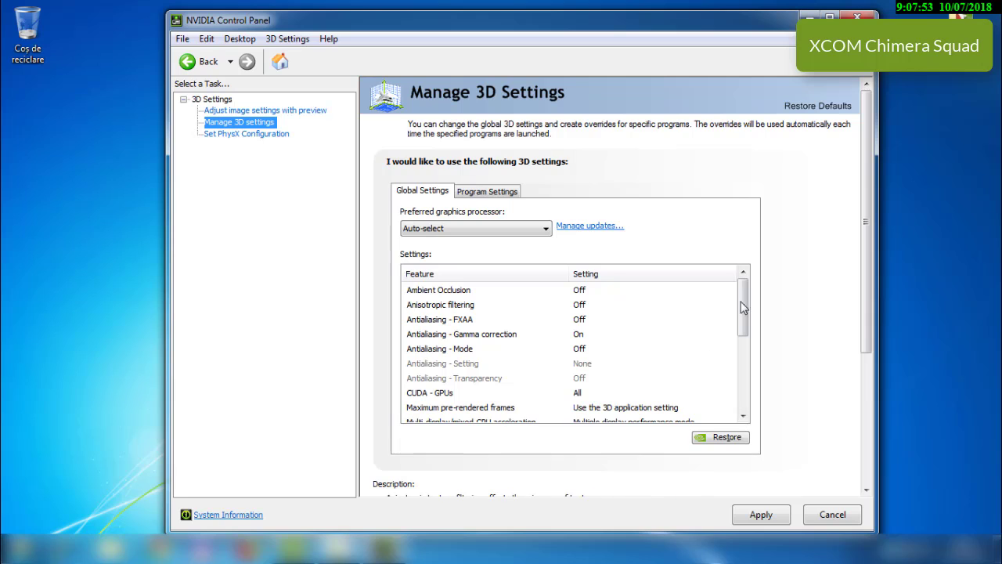
drag(745, 308, 749, 392)
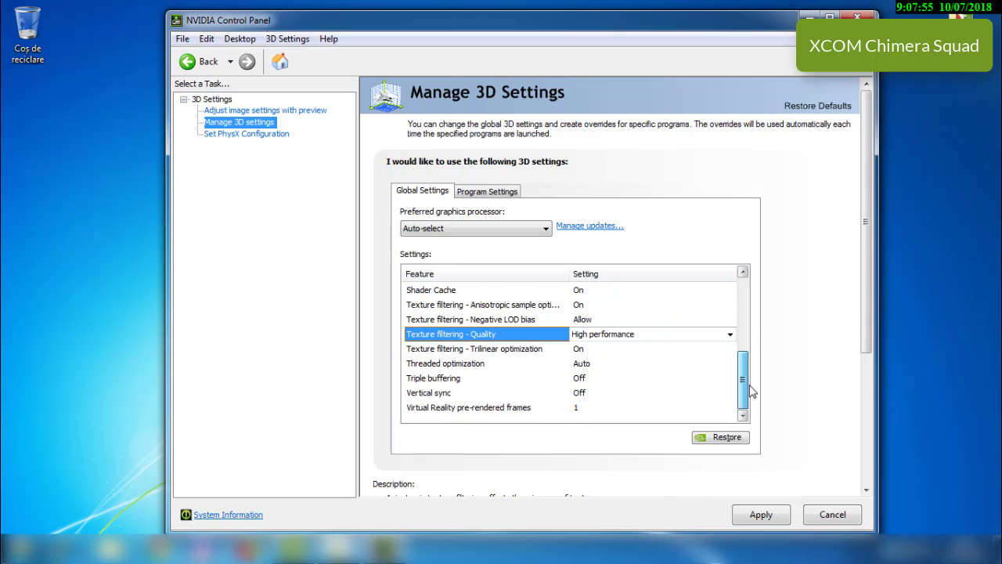
click(765, 515)
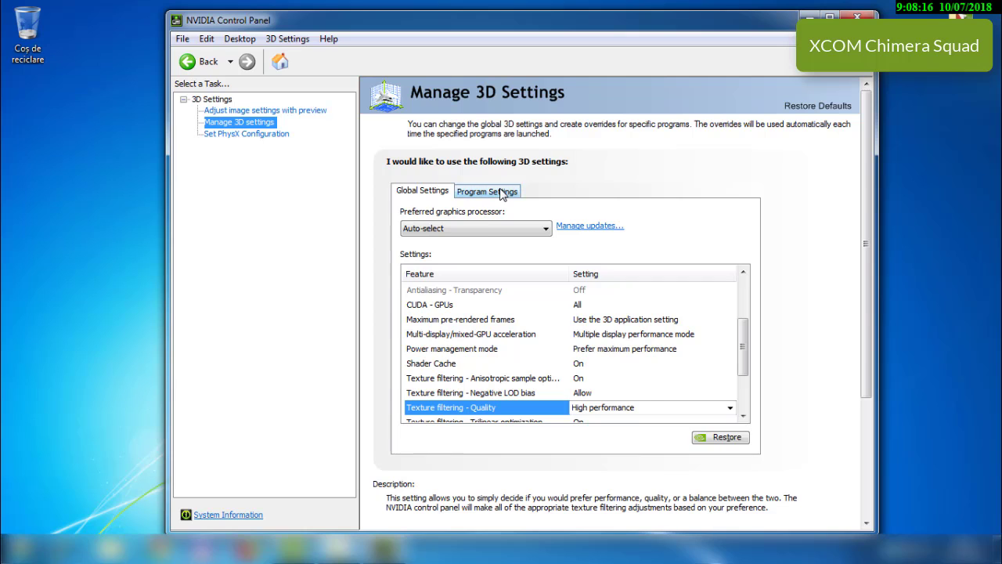
Add the GAME executable from DESIRED GAME FOLDER in Documents as a program with its own 3D settings
click(500, 192)
click(591, 228)
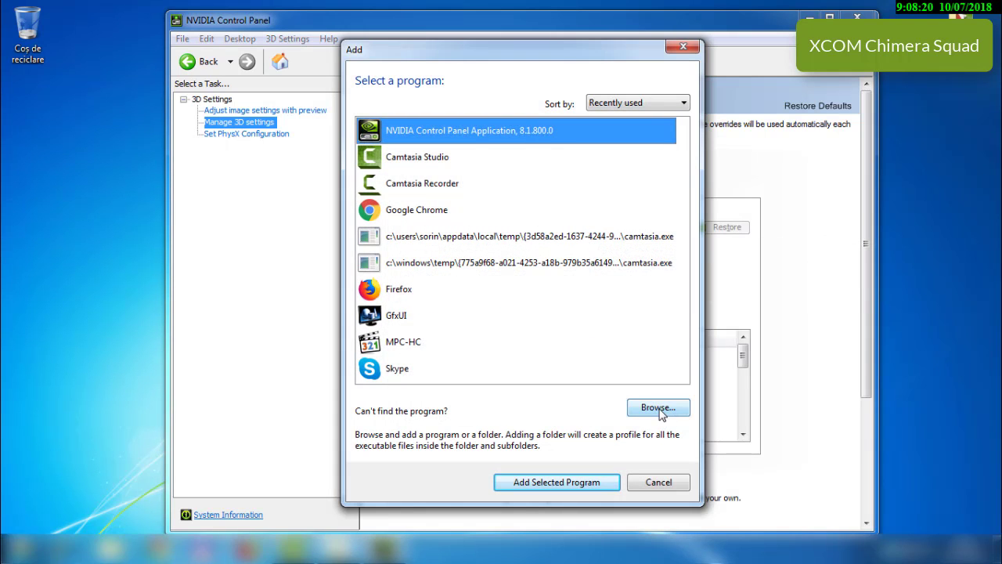
click(643, 420)
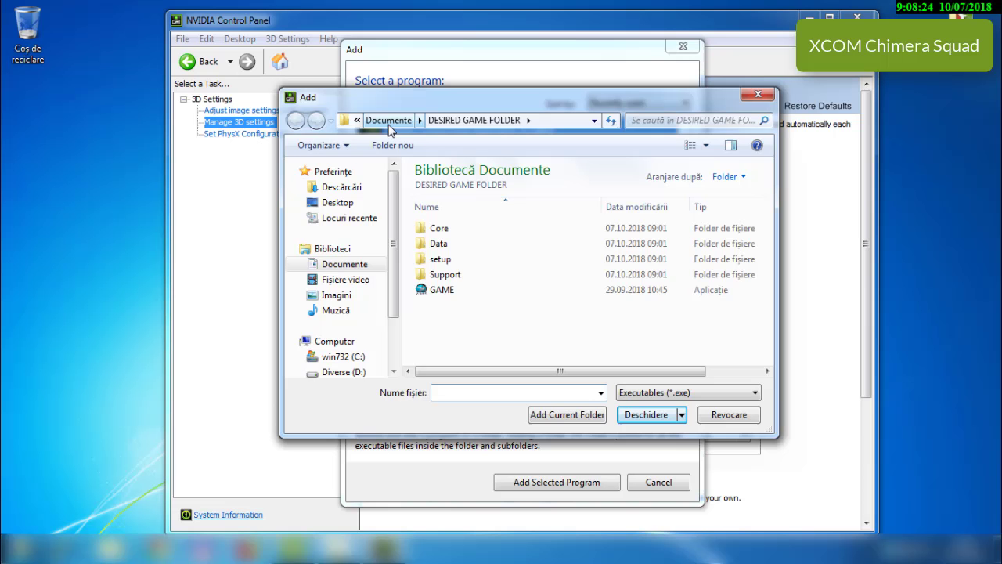
click(390, 122)
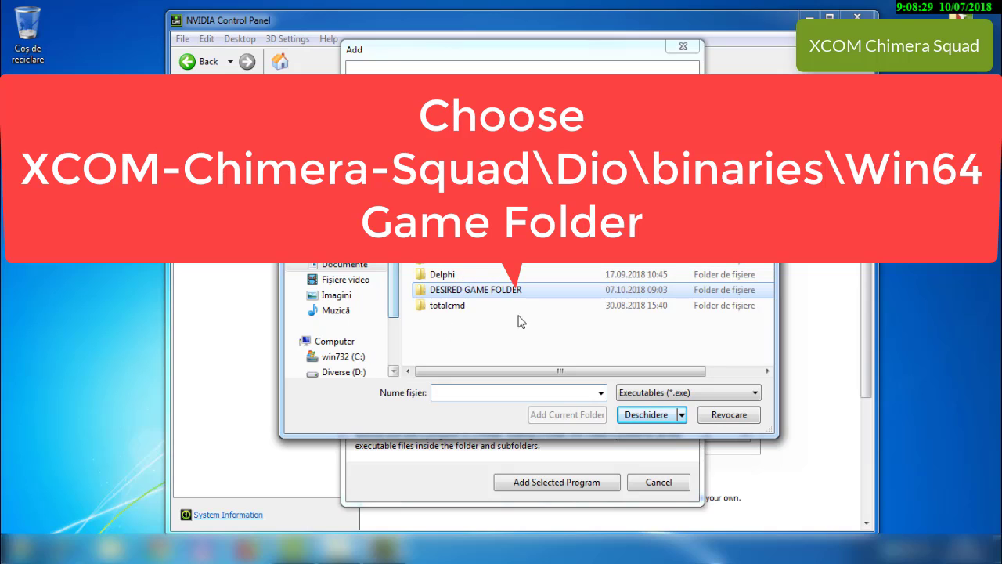
double_click(480, 291)
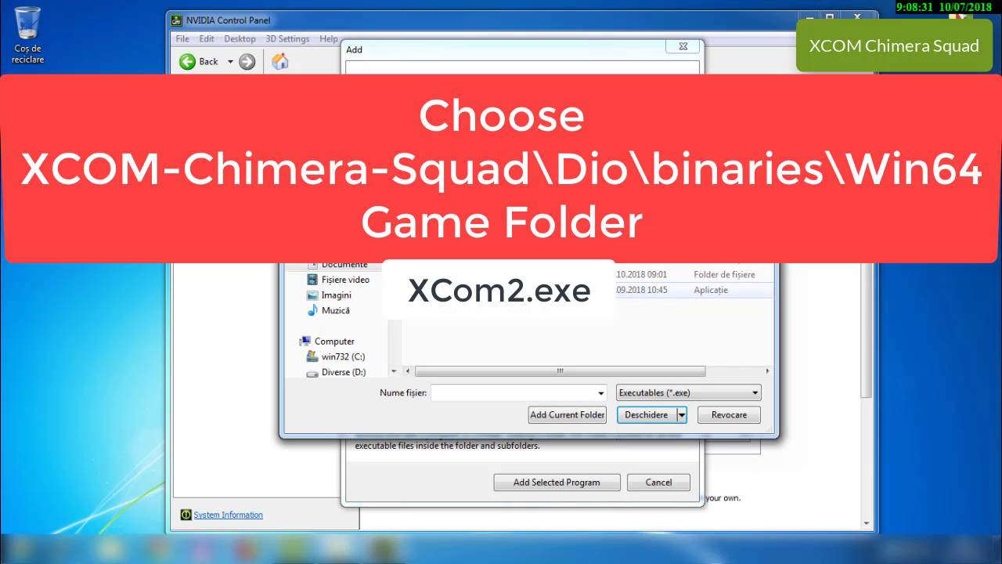
click(479, 292)
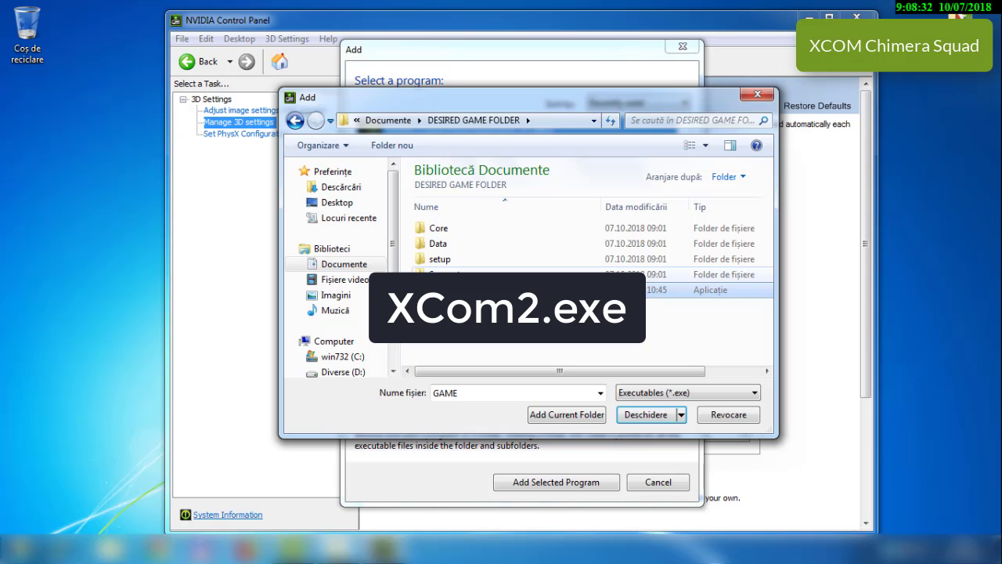
click(656, 415)
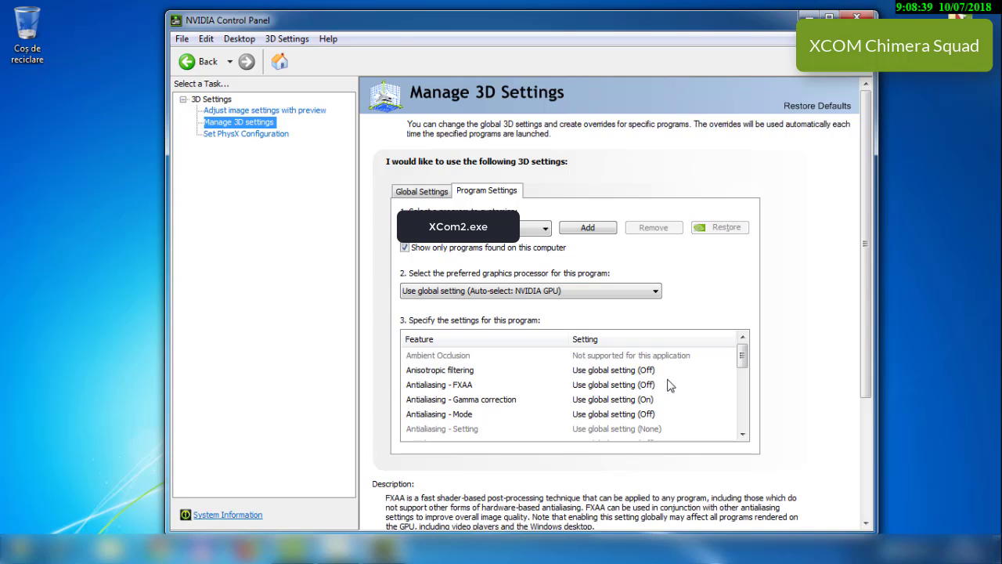
Set the game's preferred graphics processor to High-performance NVIDIA processor and its power management mode to Prefer maximum performance
click(587, 290)
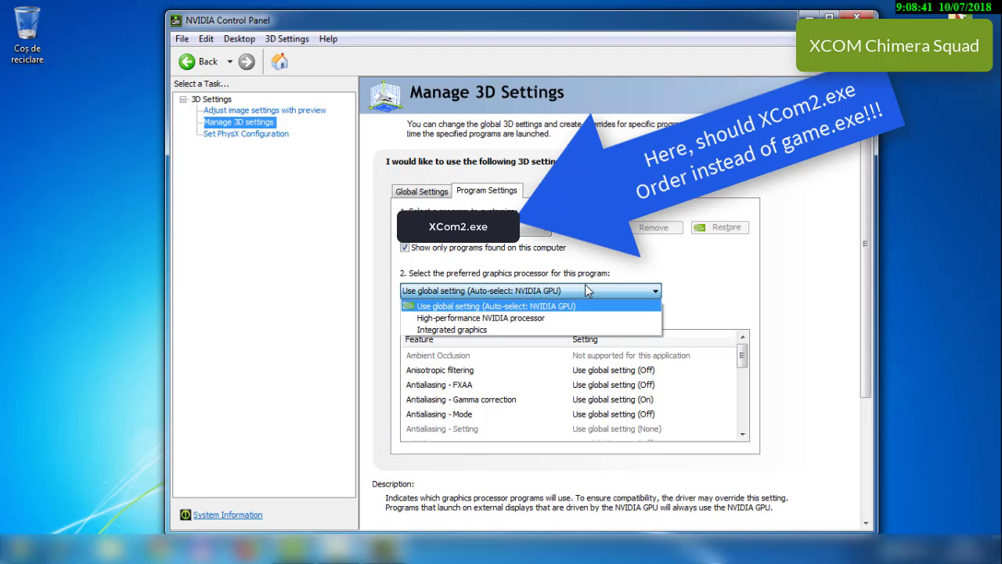
click(509, 318)
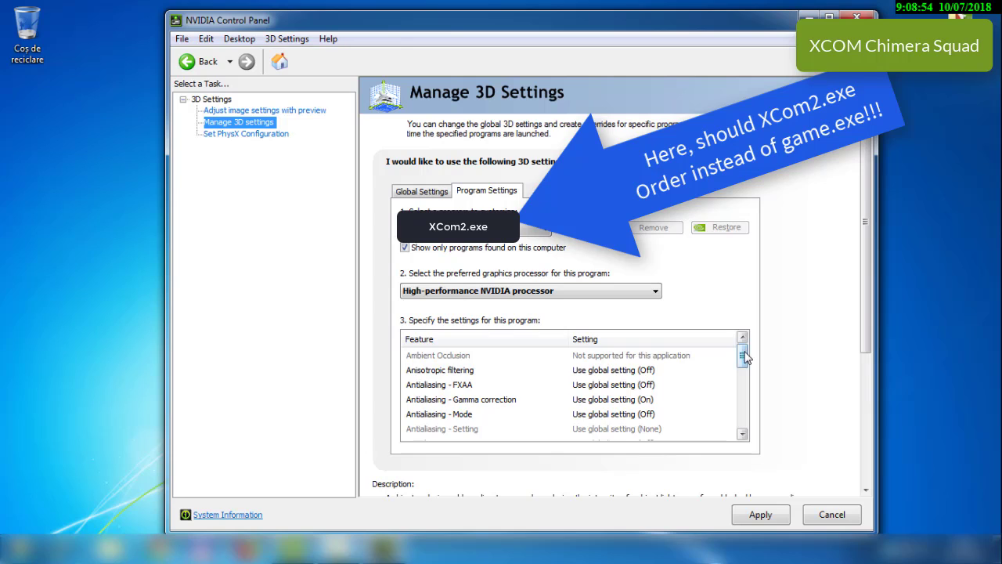
drag(742, 358, 744, 386)
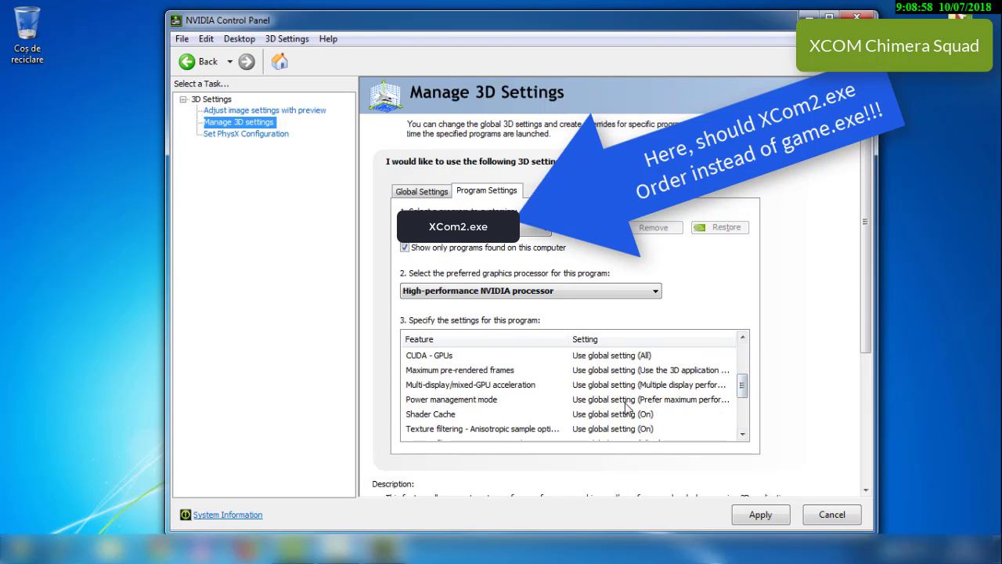
click(681, 401)
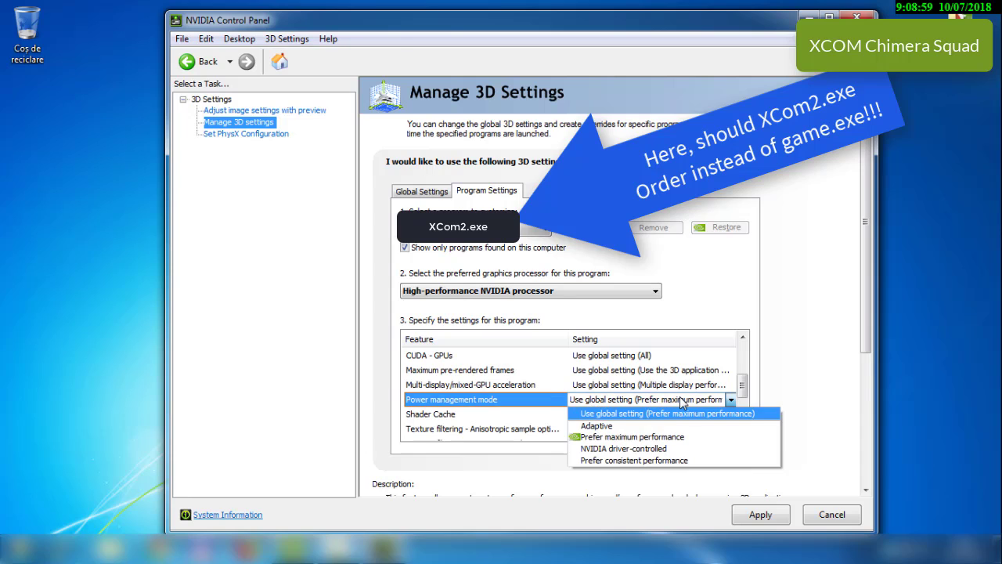
click(666, 437)
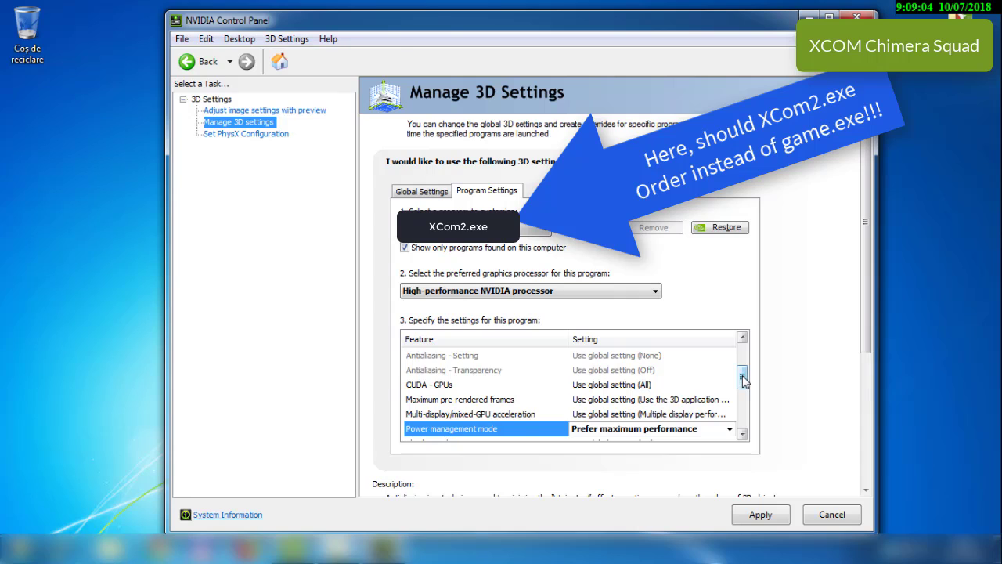
Set the game's Texture filtering - Quality to High performance in its program-specific 3D settings
drag(742, 378, 744, 413)
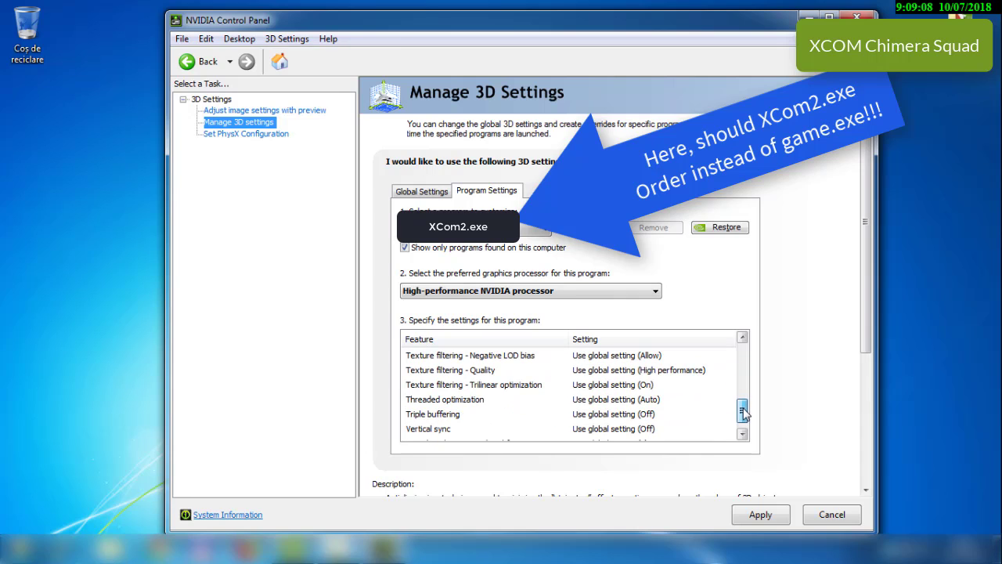
click(699, 370)
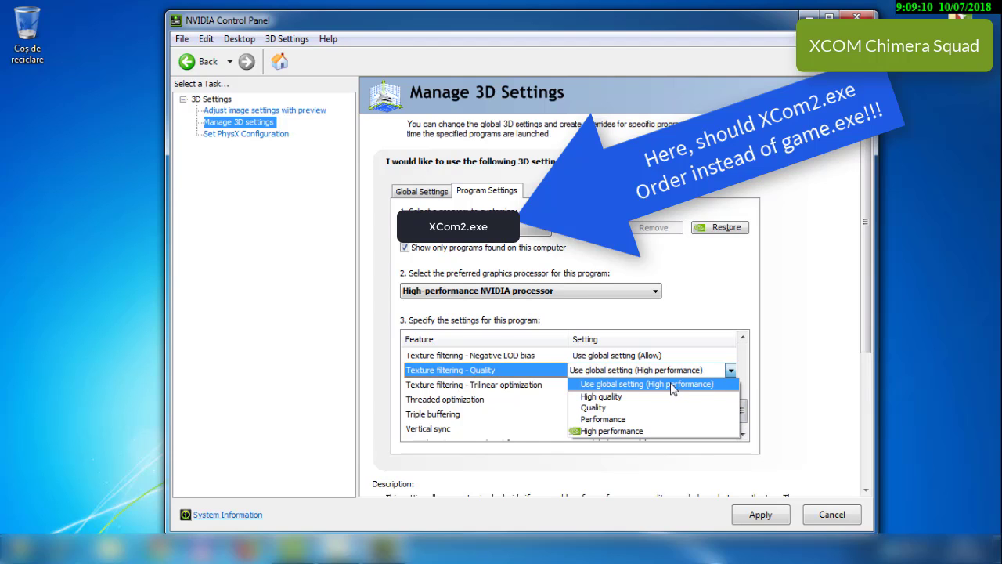
click(611, 431)
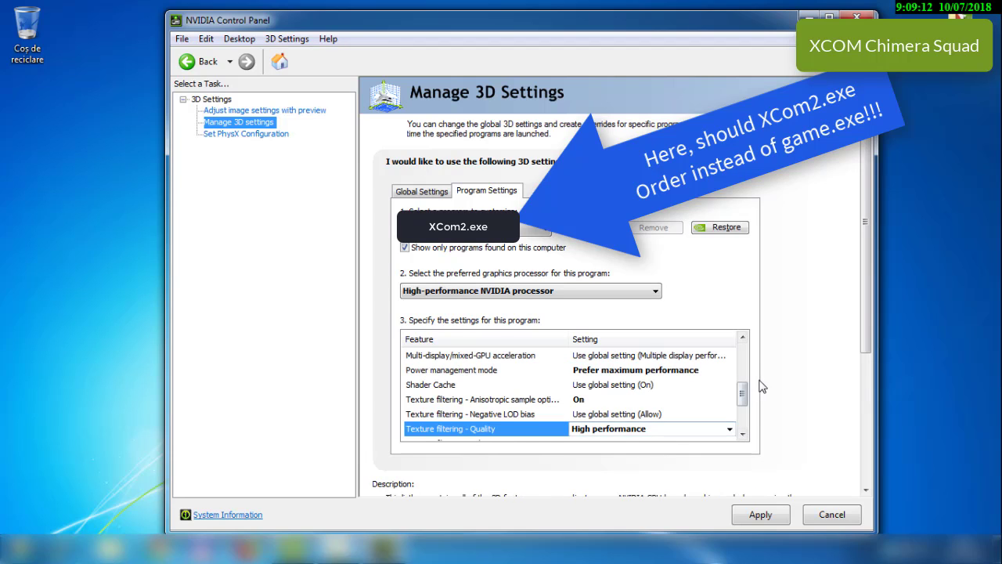
Set the game's Texture filtering - Anisotropic sample optimization to Off and close the NVIDIA Control Panel
drag(742, 394, 744, 417)
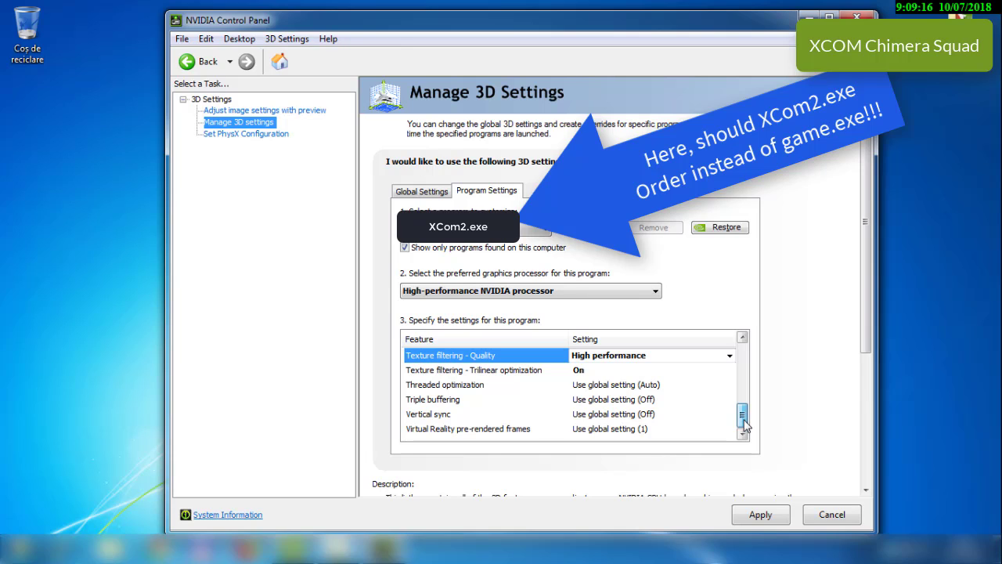
drag(745, 425, 743, 397)
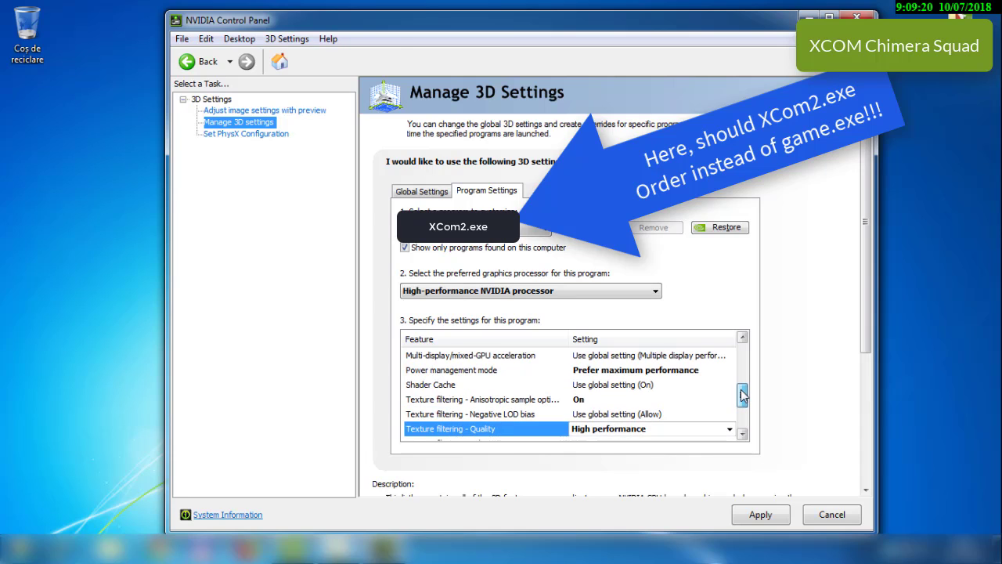
click(616, 401)
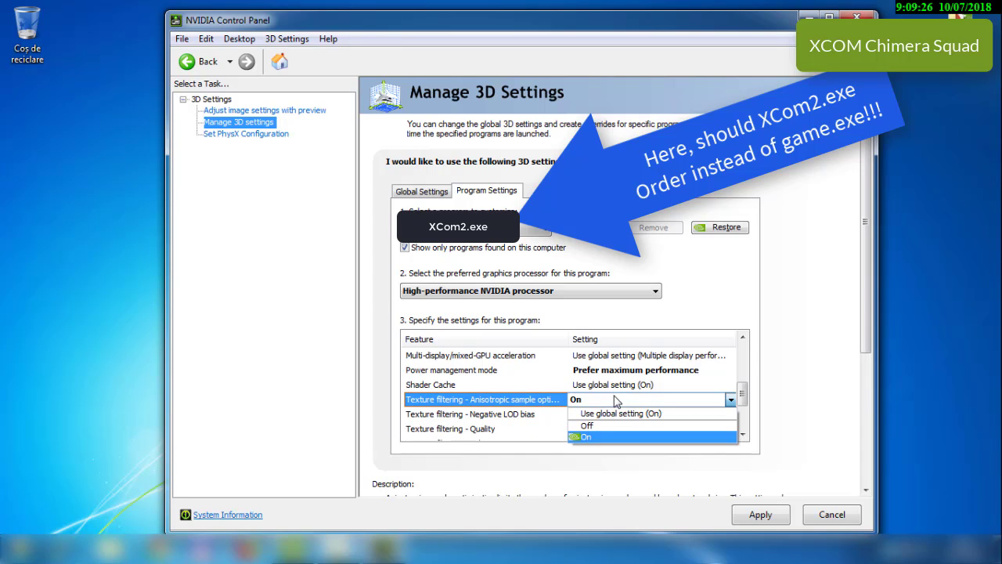
click(615, 426)
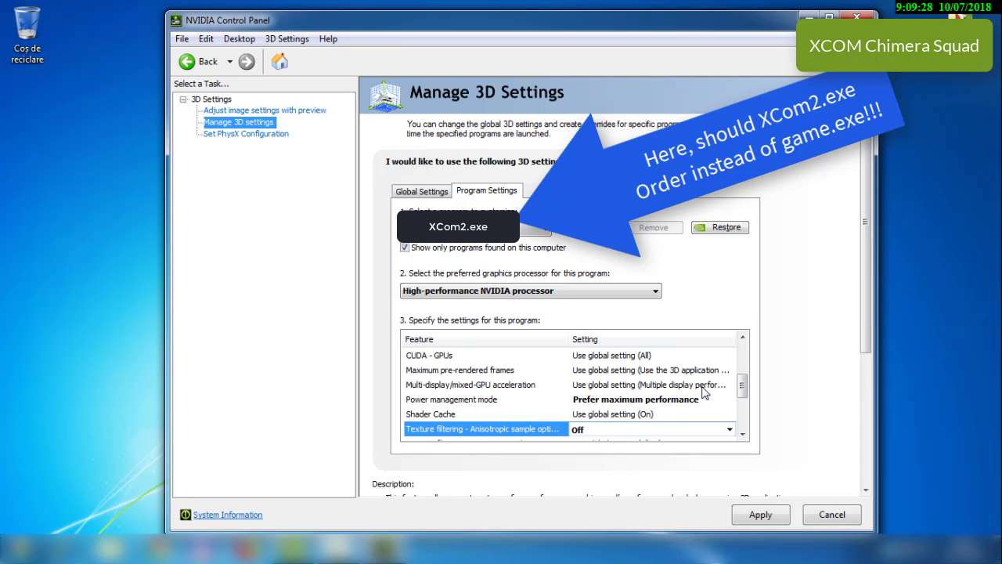
drag(742, 387, 743, 354)
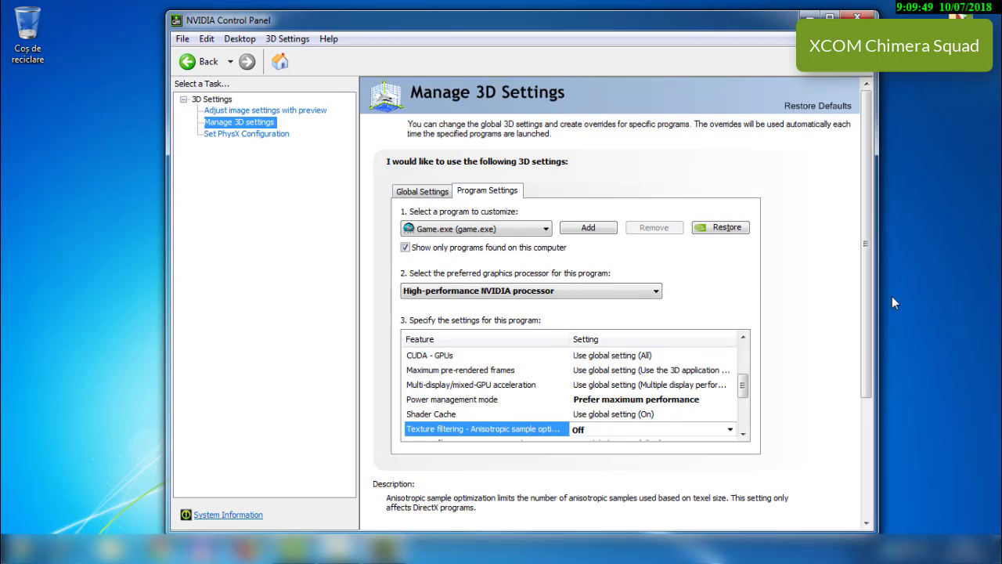
click(858, 17)
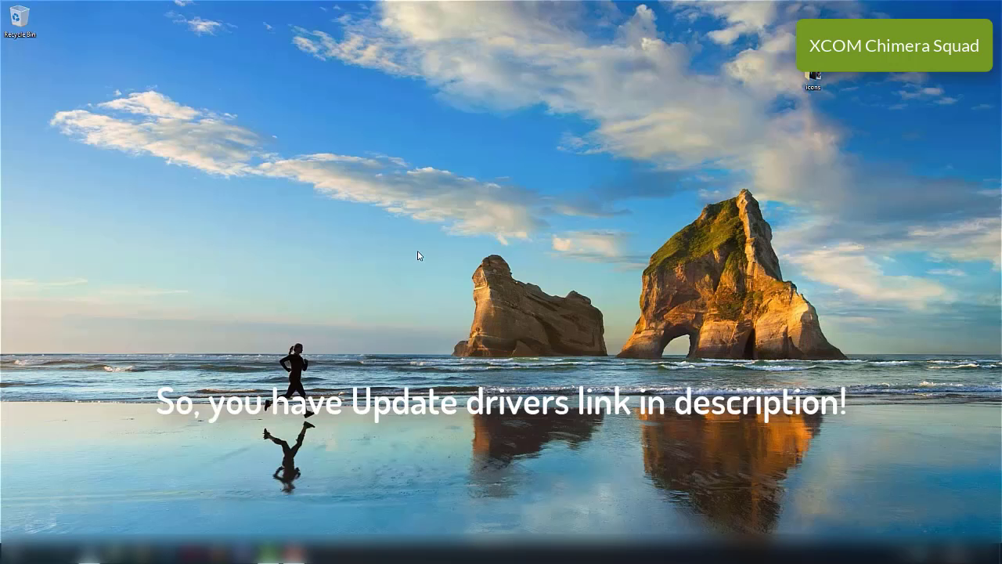
Switch to AMD Radeon Settings from the desktop and open its gaming profiles
right_click(418, 257)
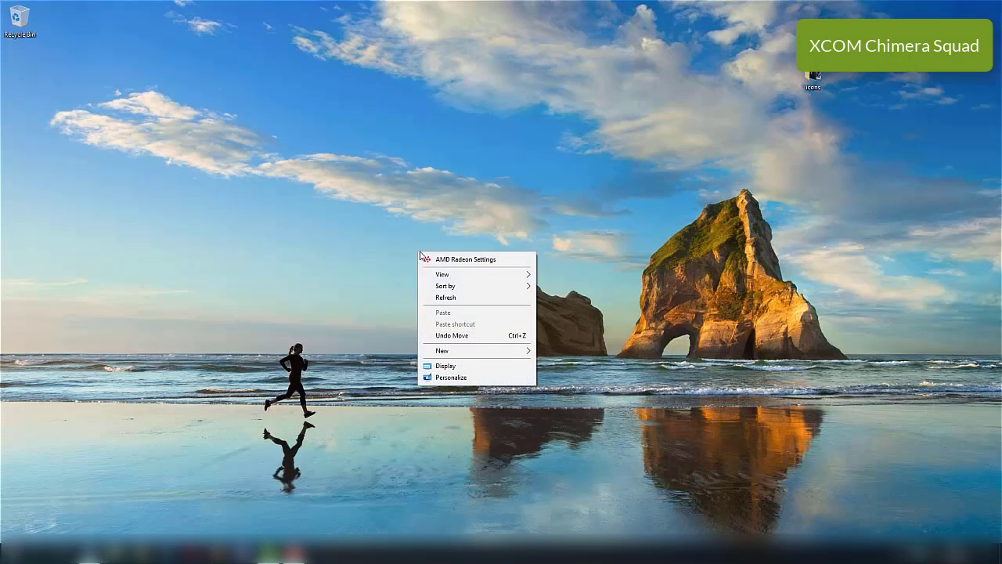
click(507, 261)
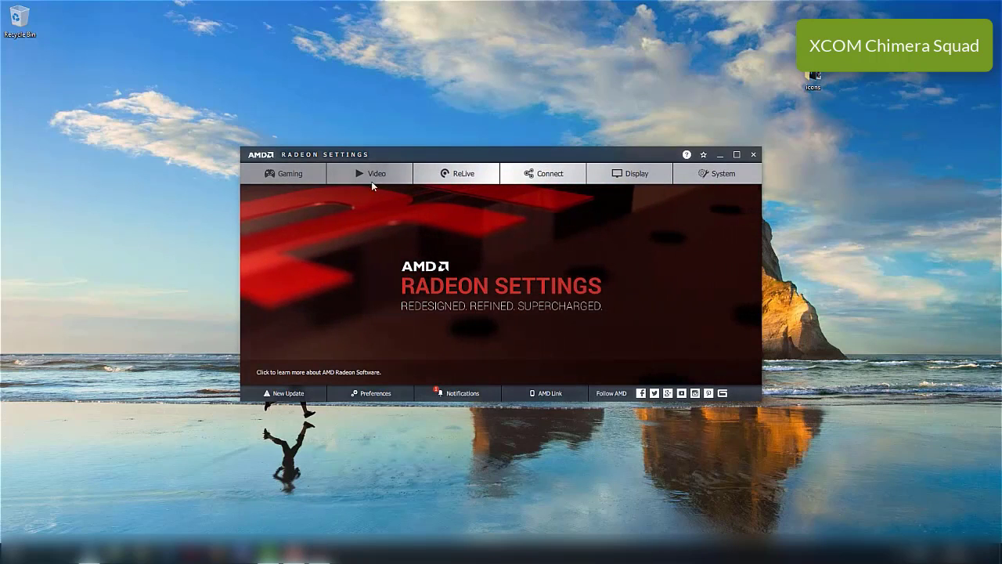
click(277, 174)
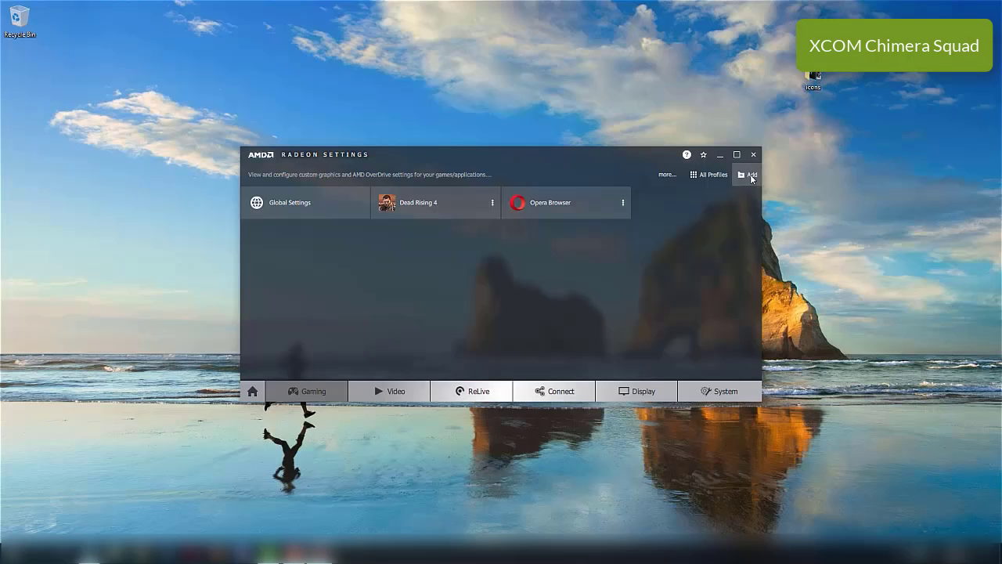
Add the GAME application from DESIRED GAME FOLDER in Downloads as a gaming profile
click(748, 174)
click(751, 192)
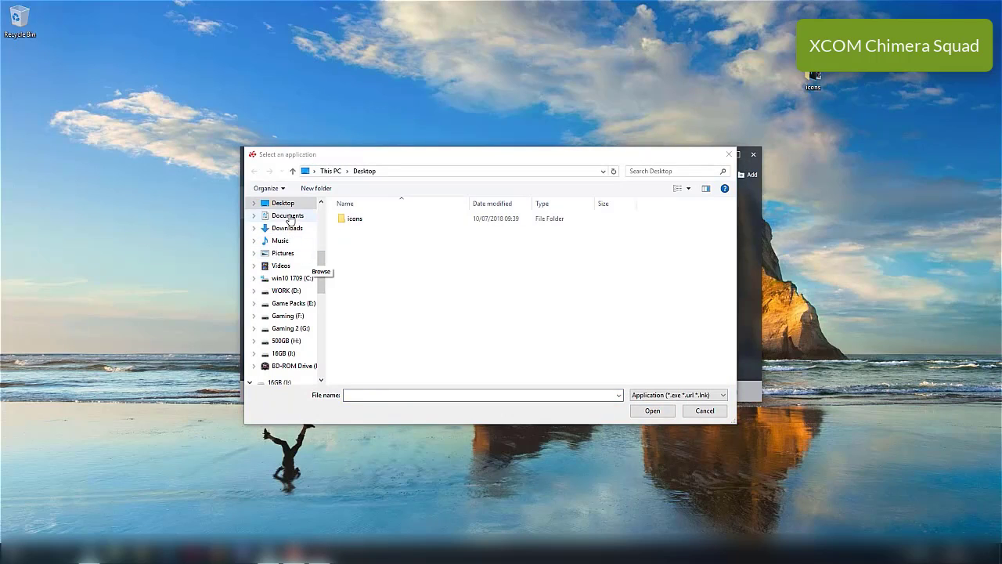
click(287, 228)
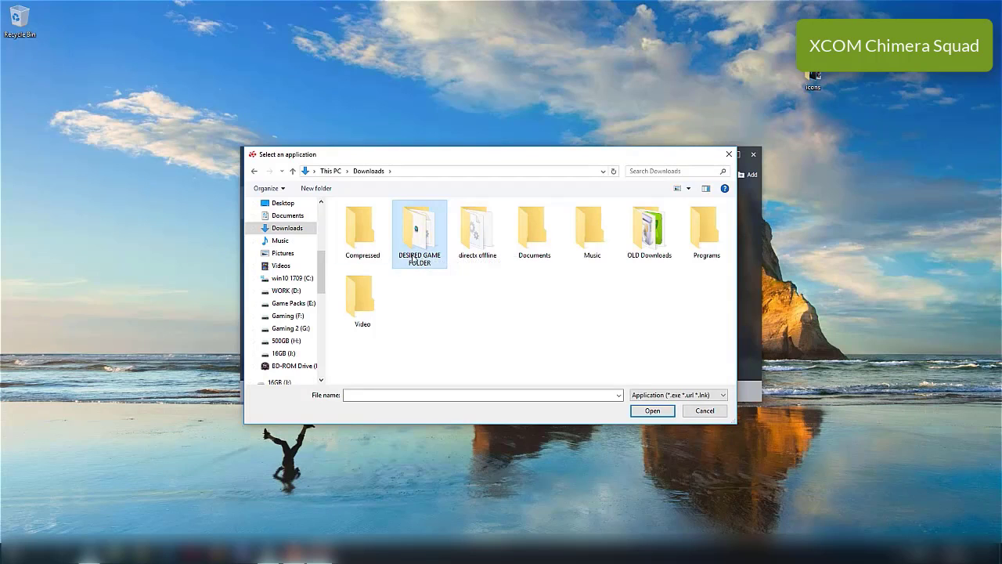
double_click(420, 232)
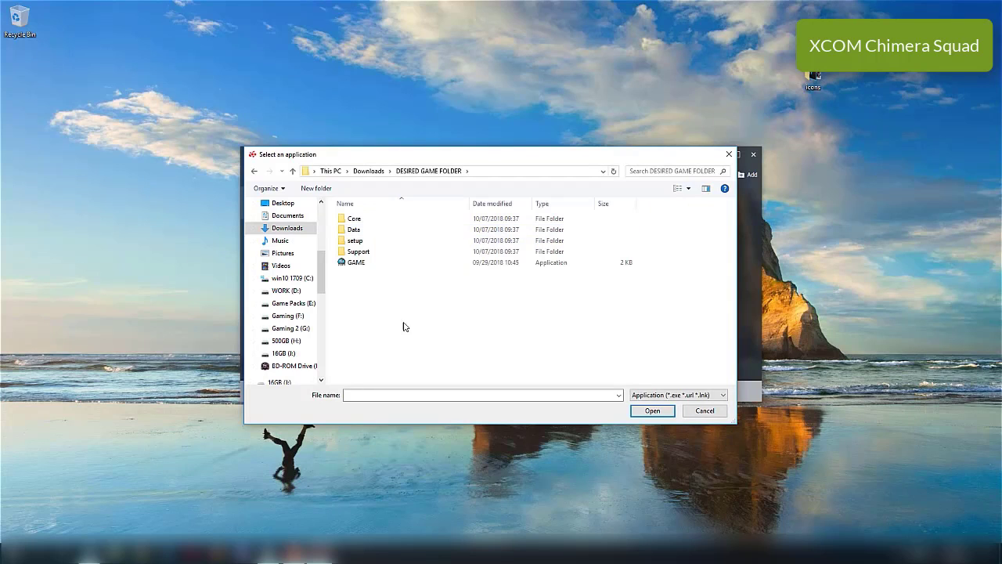
click(358, 265)
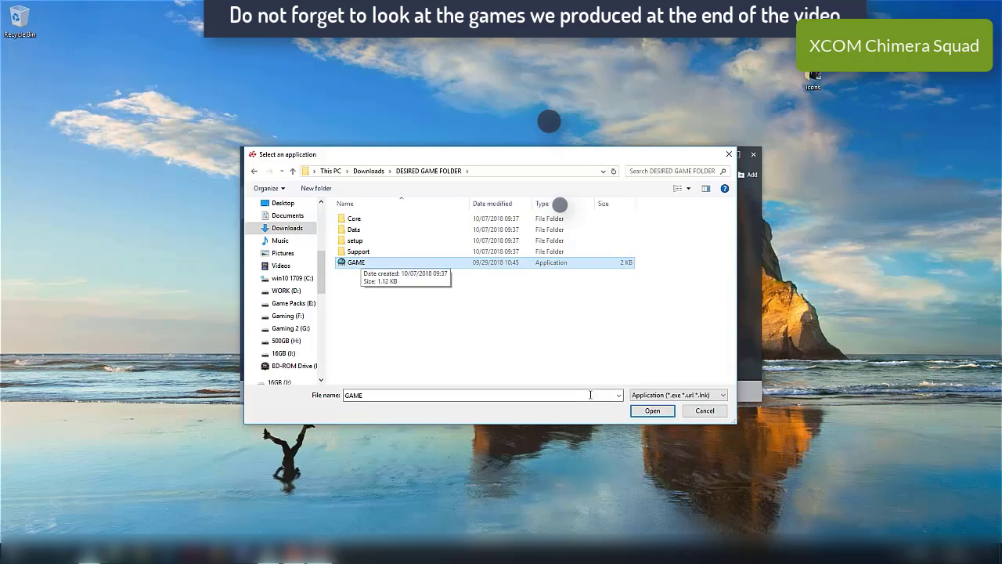
click(663, 410)
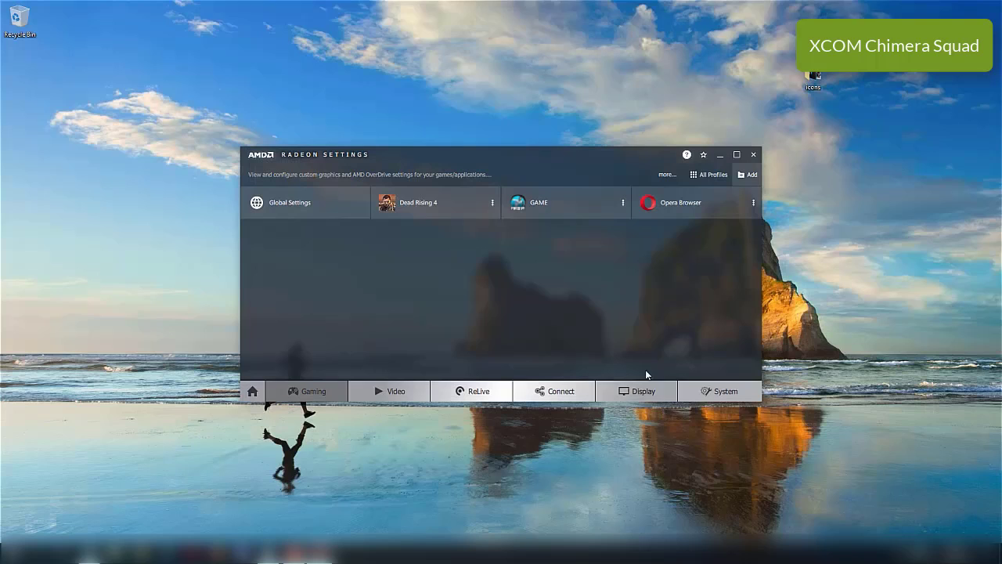
Remove the GAME profile from the gaming profiles
click(624, 205)
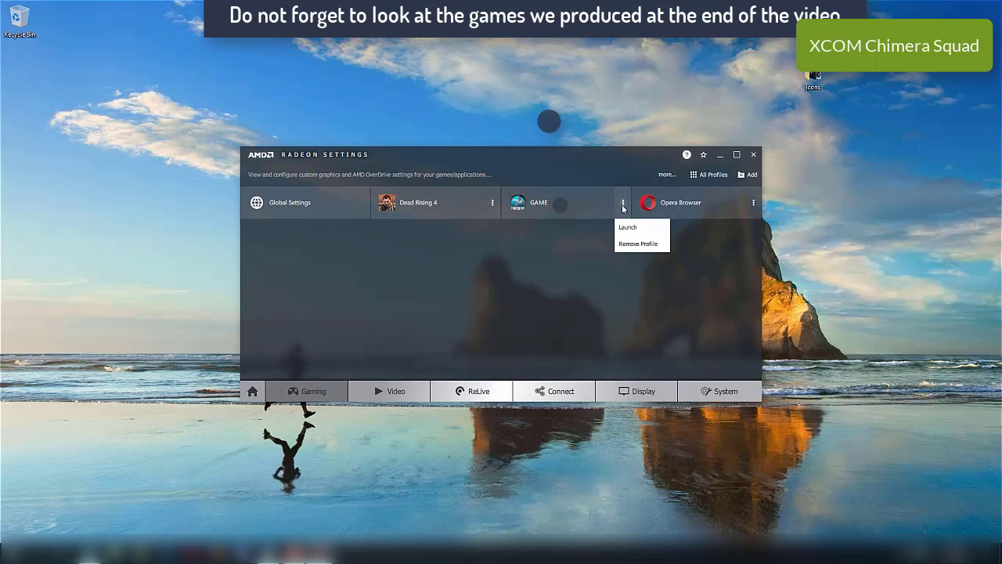
click(530, 310)
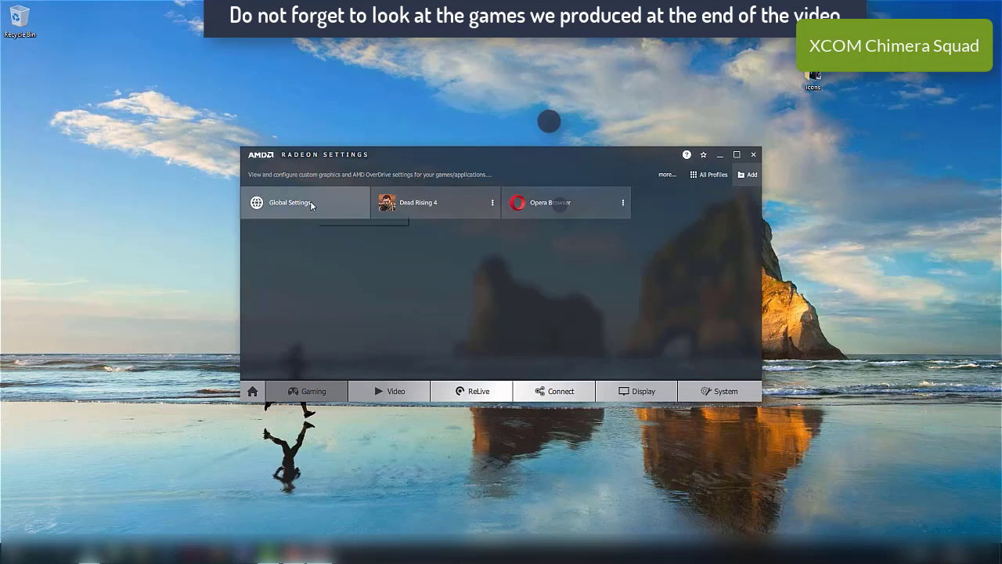
In the global graphics settings, set Anti-aliasing Mode to Override application settings and Texture Filtering Quality to Performance
click(311, 203)
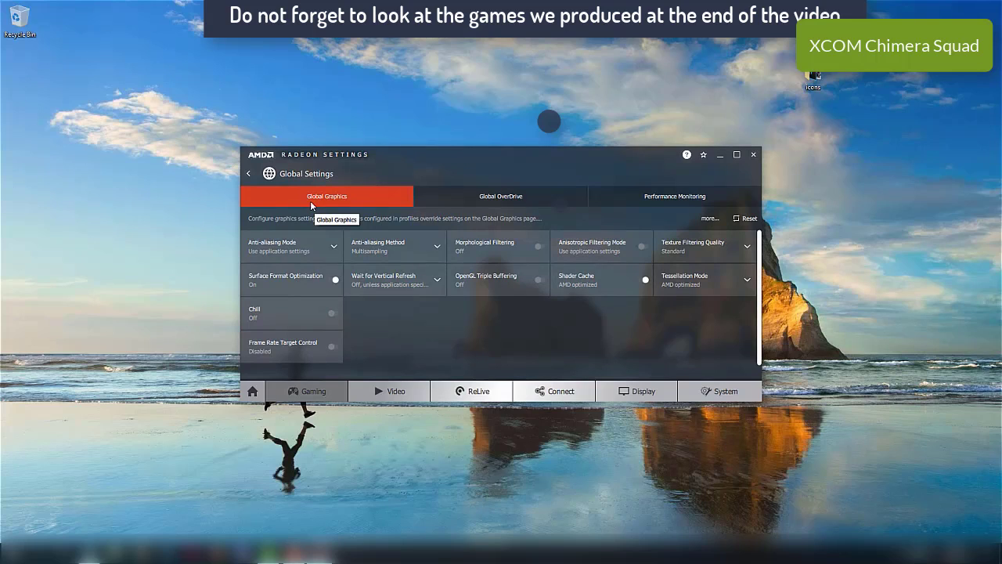
click(335, 247)
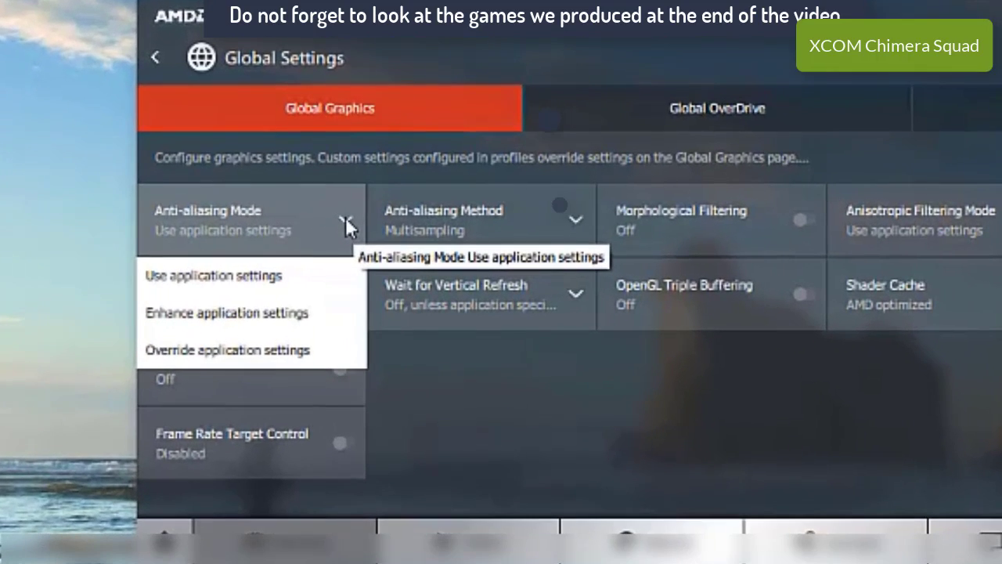
click(288, 350)
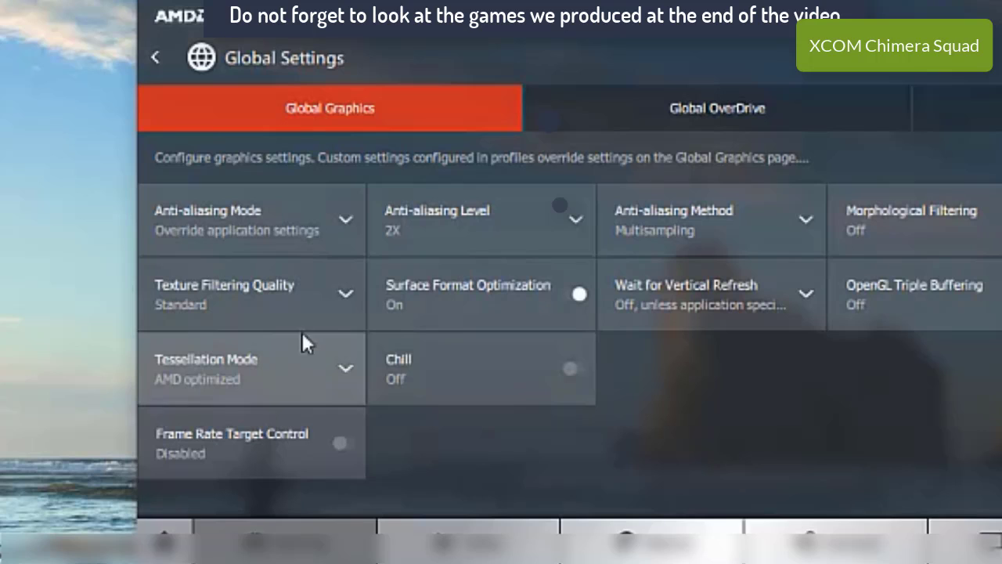
click(345, 296)
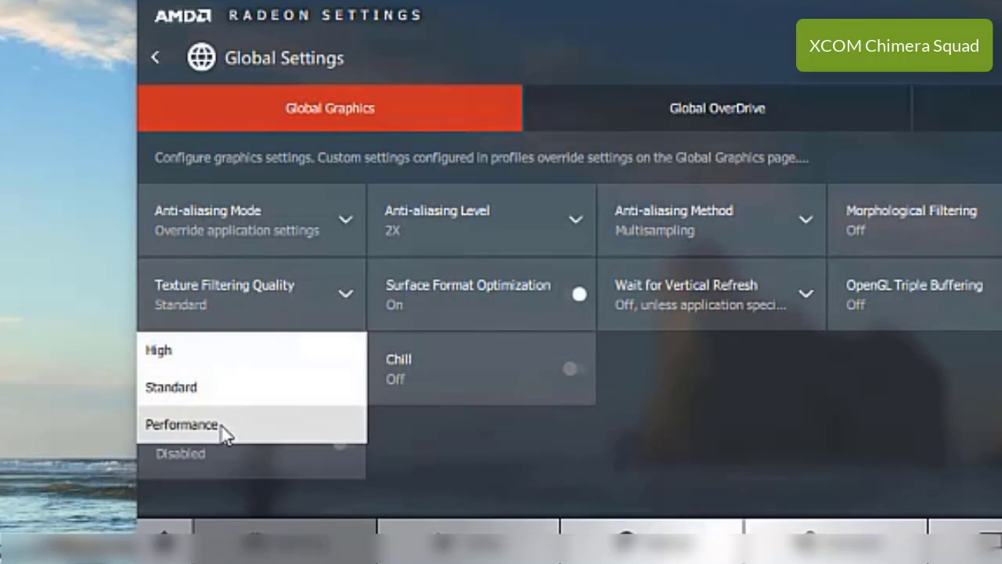
click(276, 427)
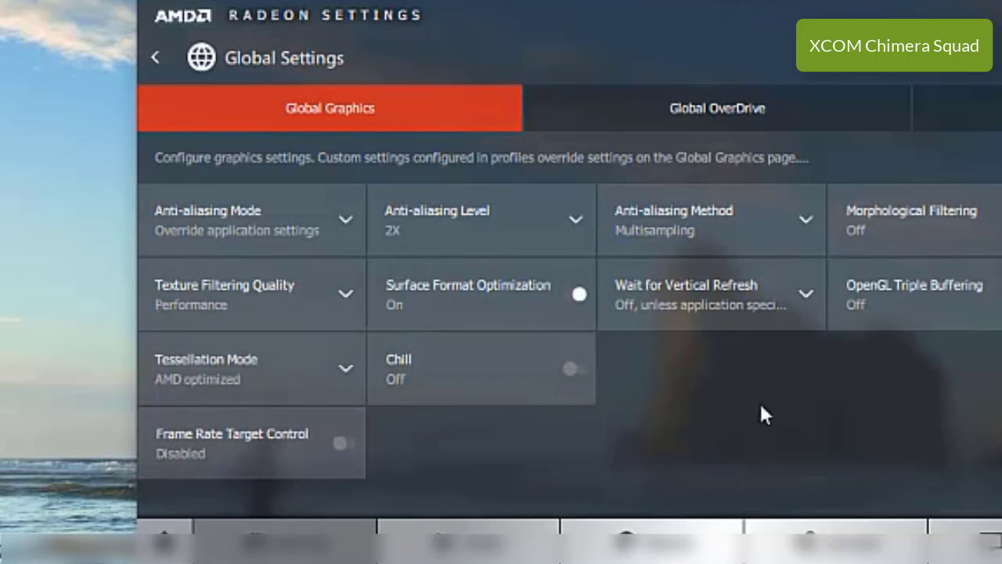
Select 2X as the global Anti-aliasing Level and check the available Anti-aliasing Method options
click(574, 218)
scroll(540, 309, down, 1)
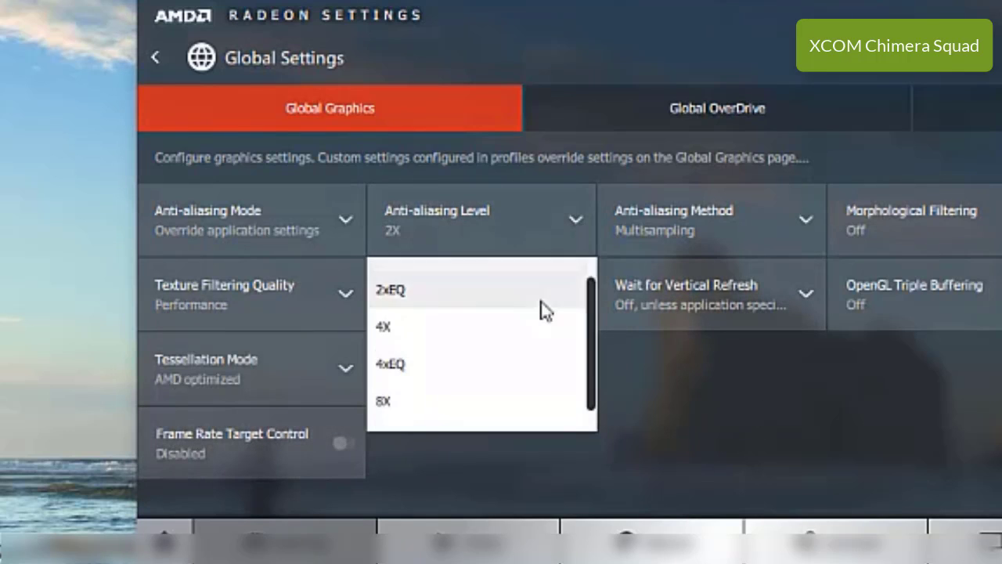
scroll(579, 352, up, 1)
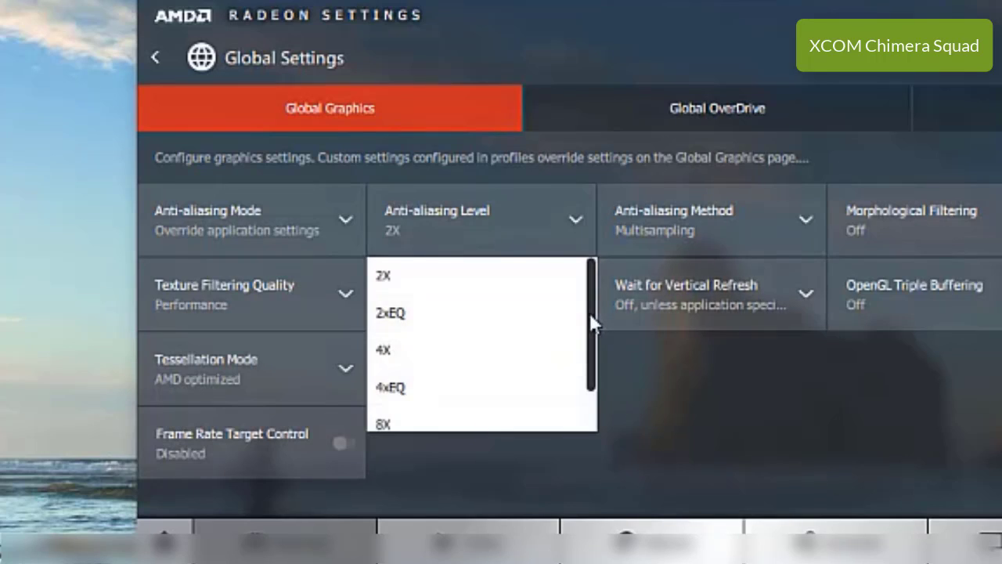
drag(591, 314, 587, 233)
click(465, 274)
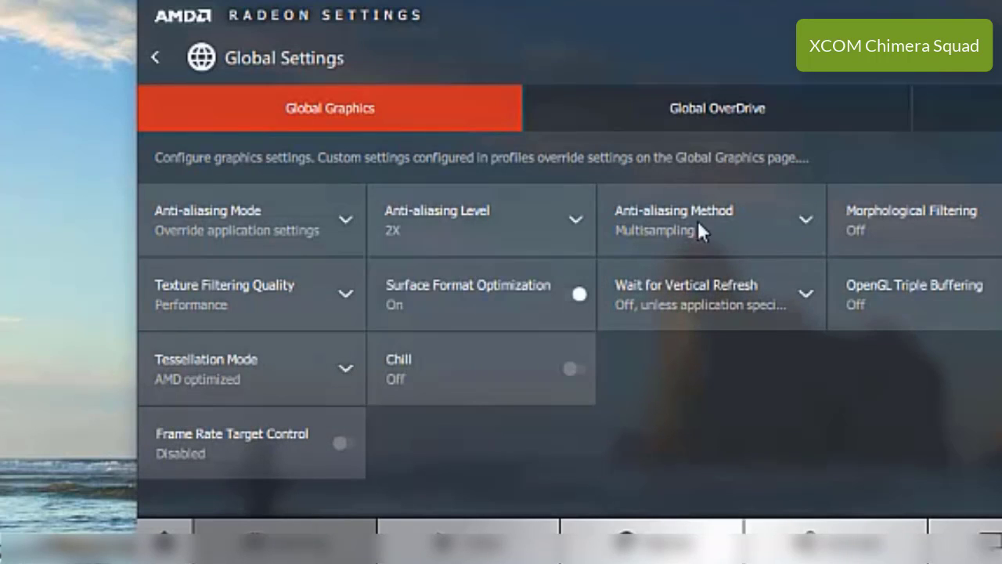
click(800, 224)
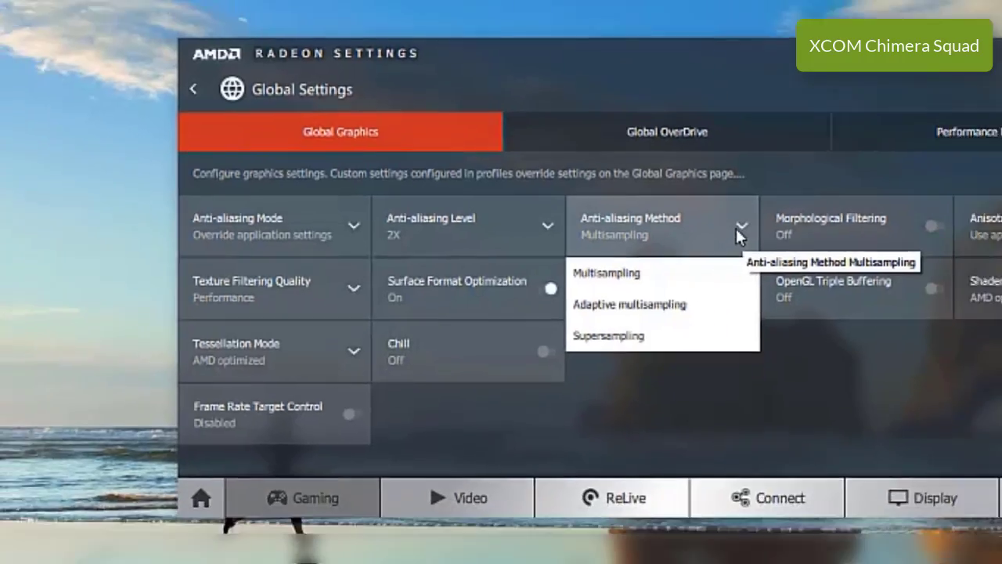
click(737, 231)
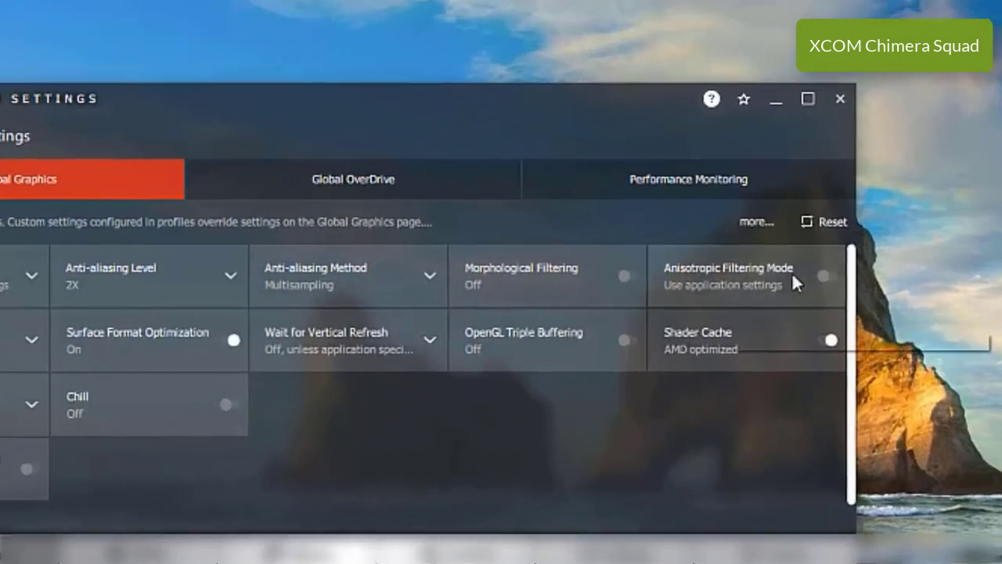
Switch Anisotropic Filtering Mode to Override application settings and back to Use application settings
click(743, 241)
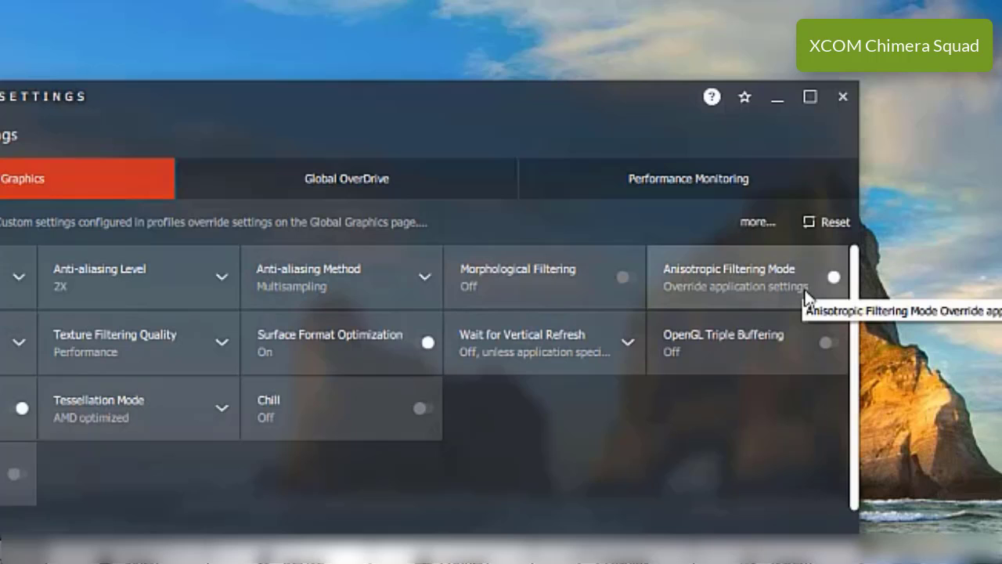
click(804, 284)
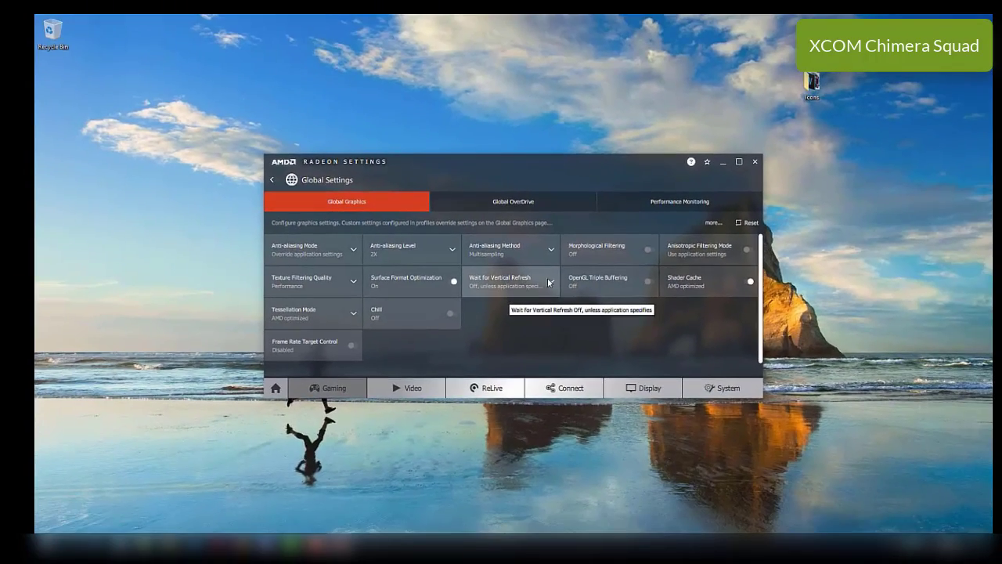
Set the global Wait for Vertical Refresh to Always off and check the available Tessellation Mode options
click(427, 343)
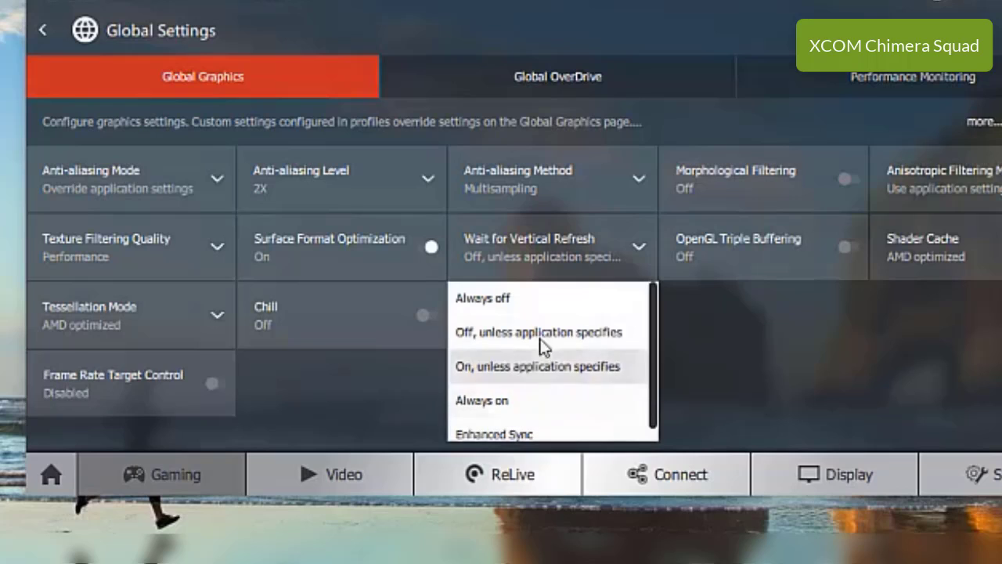
click(507, 303)
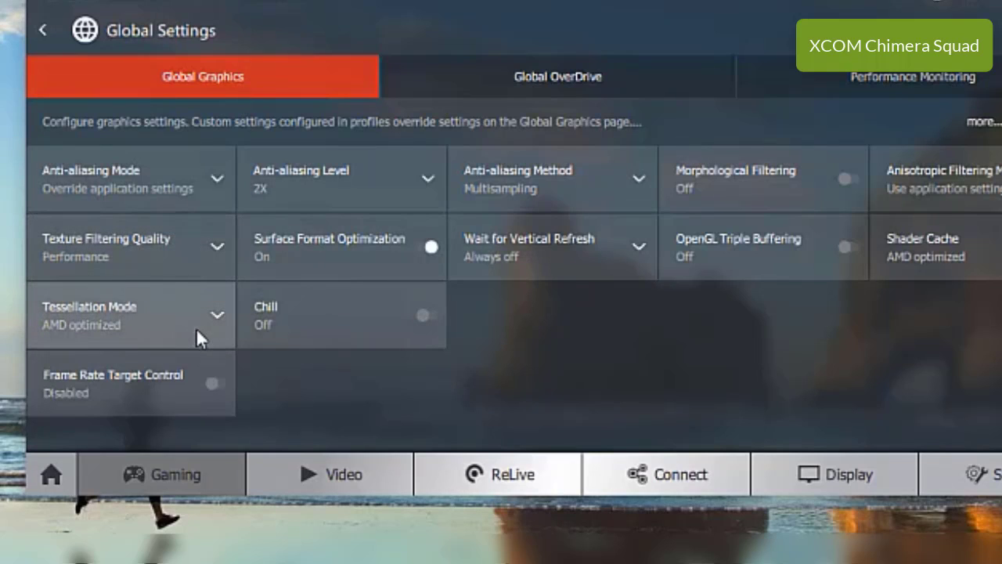
click(215, 315)
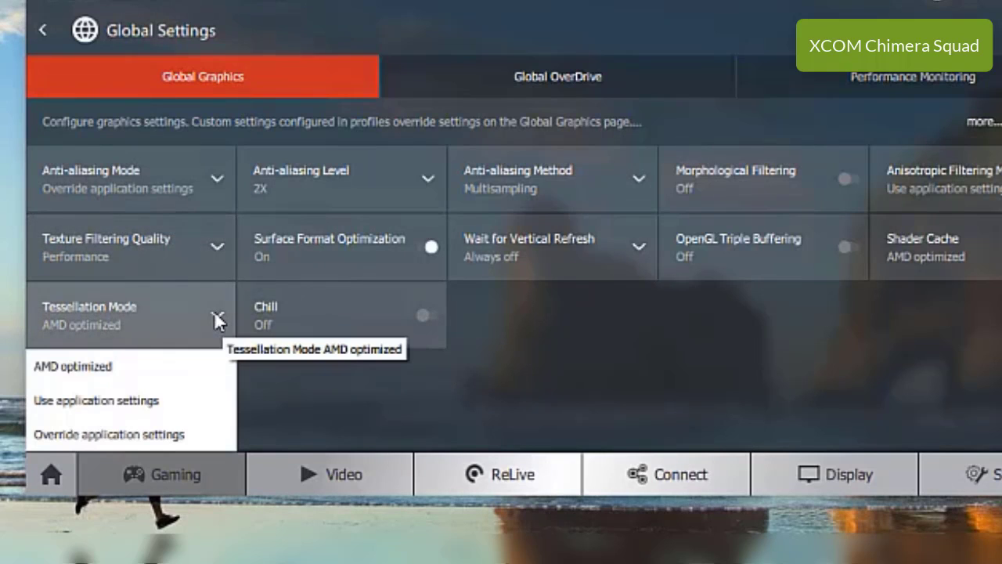
click(215, 315)
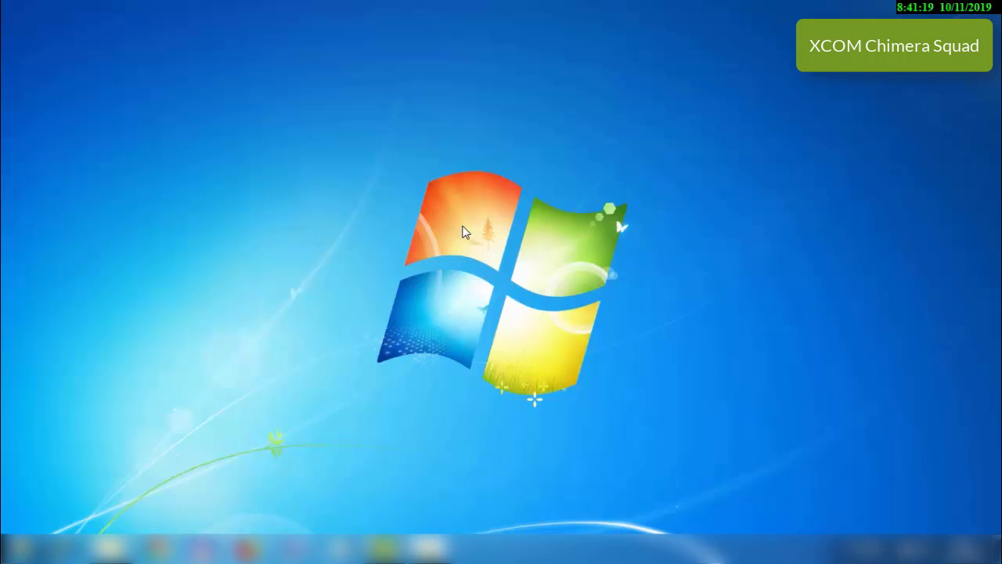
Open the Intel Graphics and Media Control Panel from the desktop in Advanced Mode
right_click(462, 233)
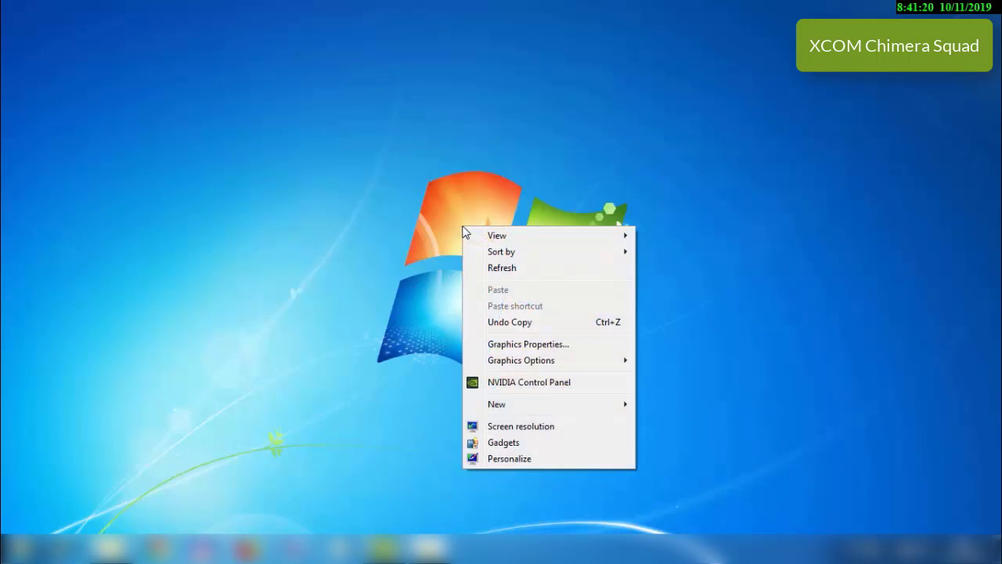
click(535, 344)
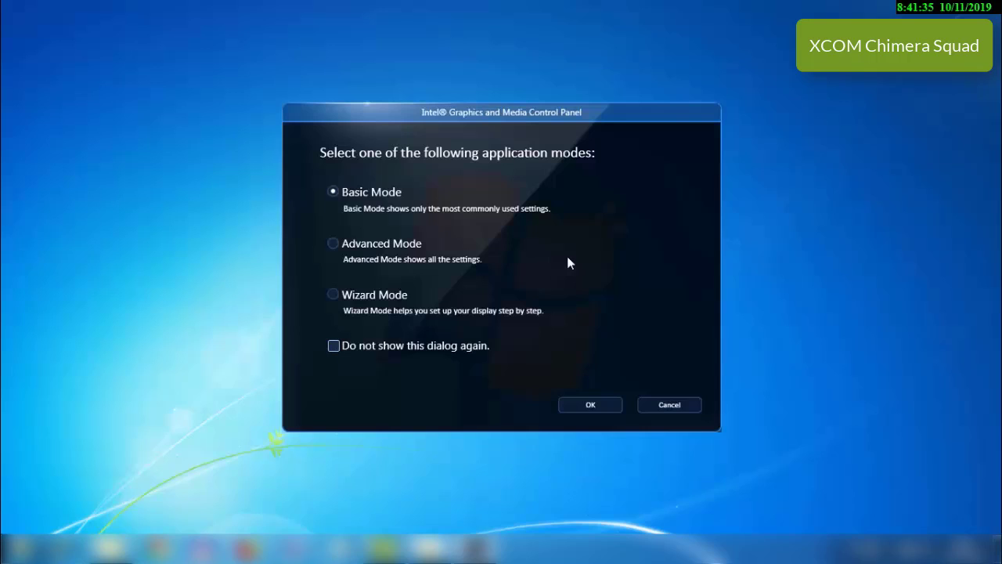
click(331, 244)
click(589, 406)
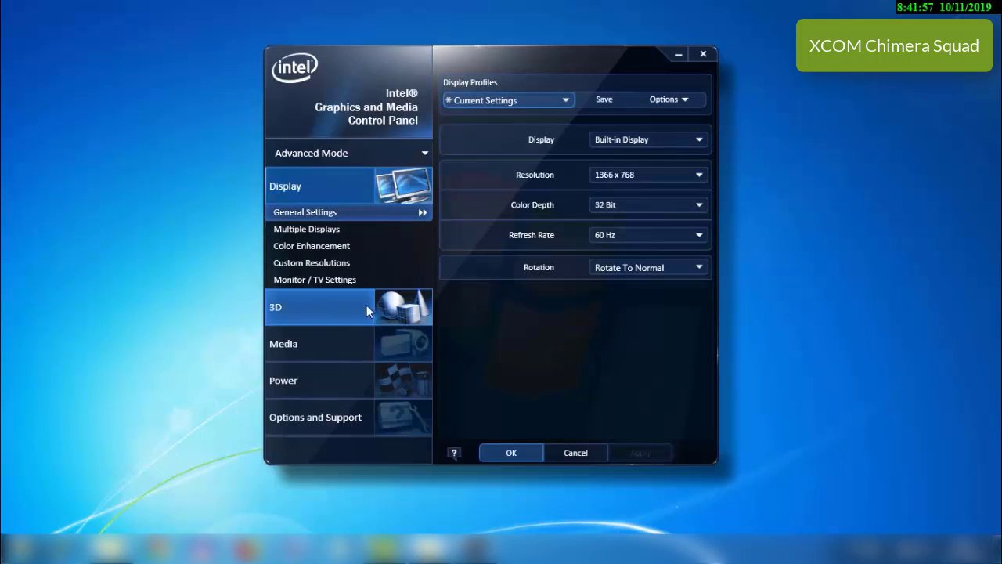
Set the 3D Preference to Performance, keeping the current Windows color scheme, and apply and keep the new settings
click(286, 312)
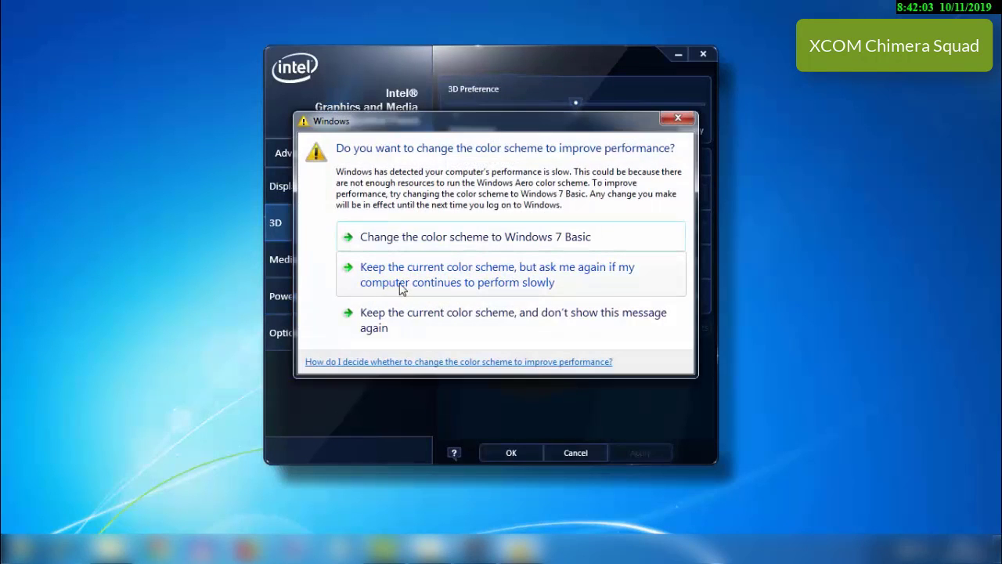
click(408, 284)
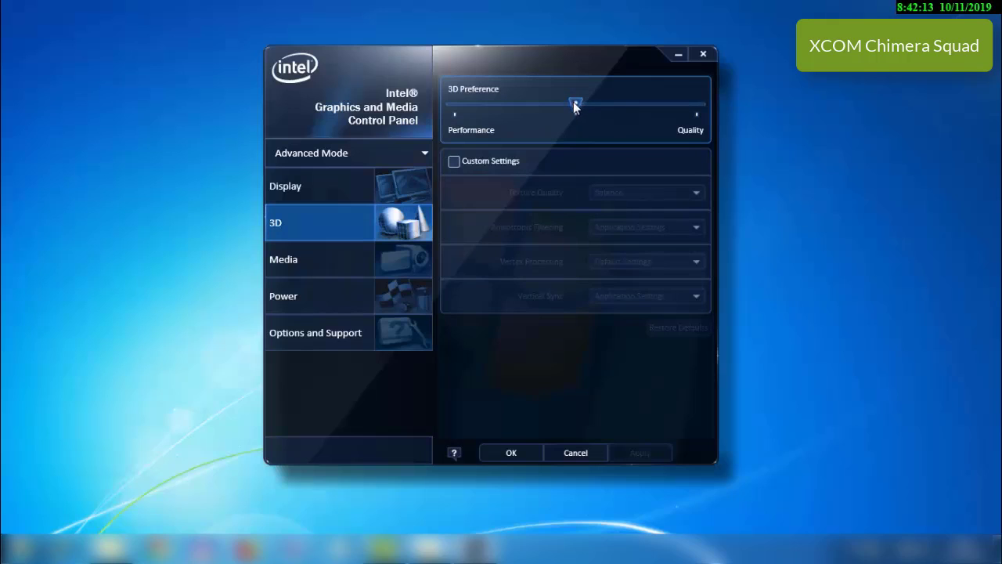
drag(577, 104, 455, 113)
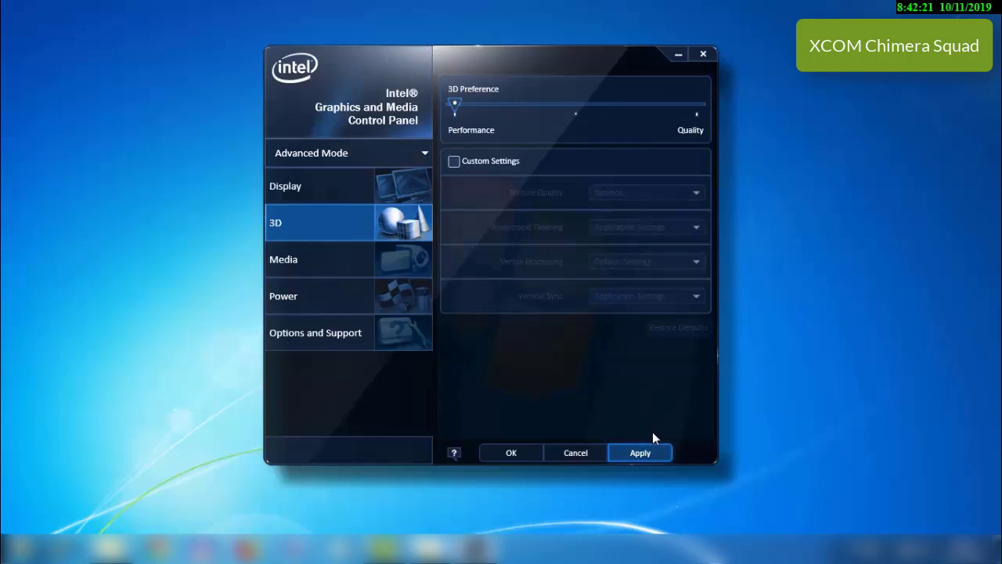
click(655, 454)
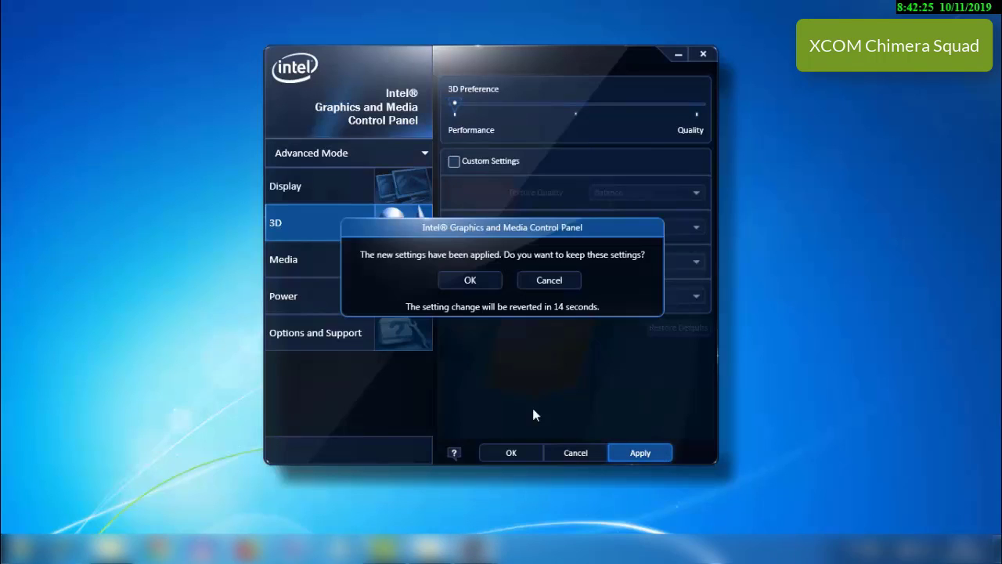
click(472, 280)
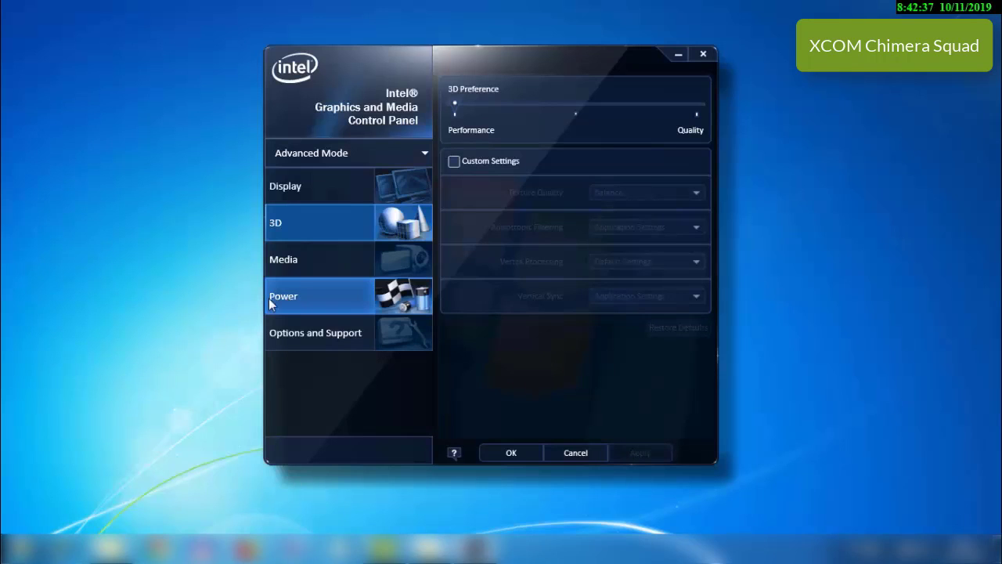
Set the power plan for the Plugged in power source to Maximum Performance, and apply and keep the change
click(297, 305)
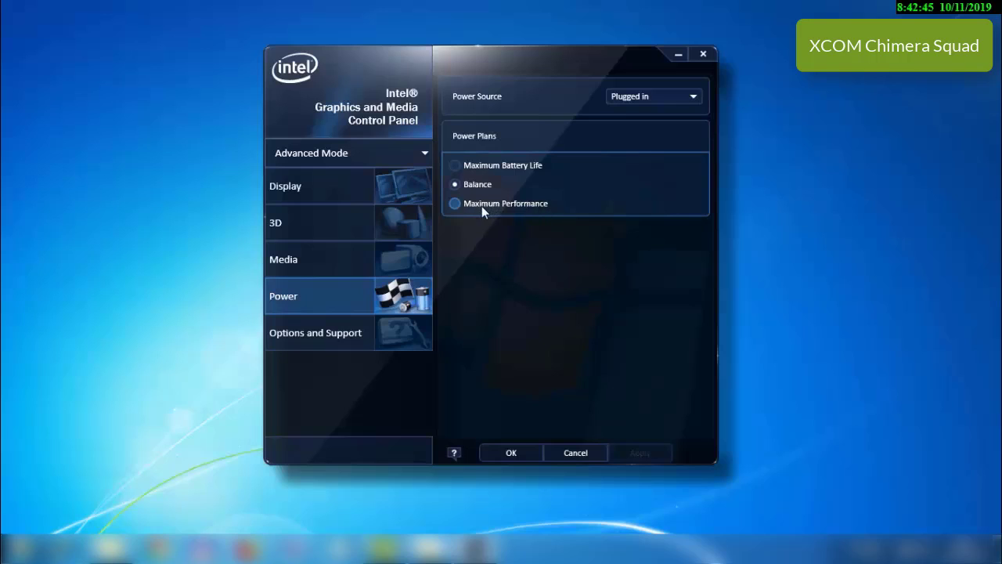
click(456, 204)
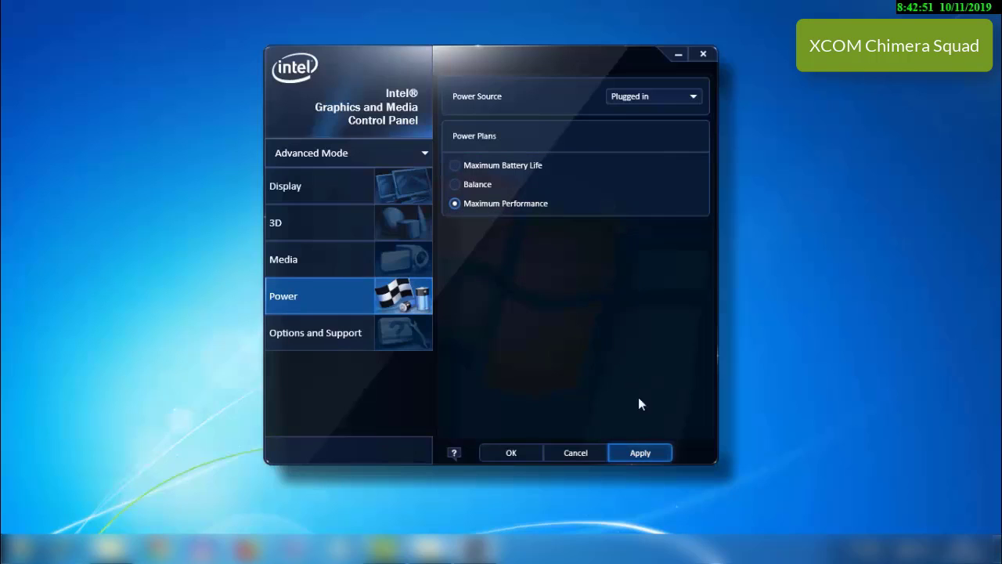
click(640, 454)
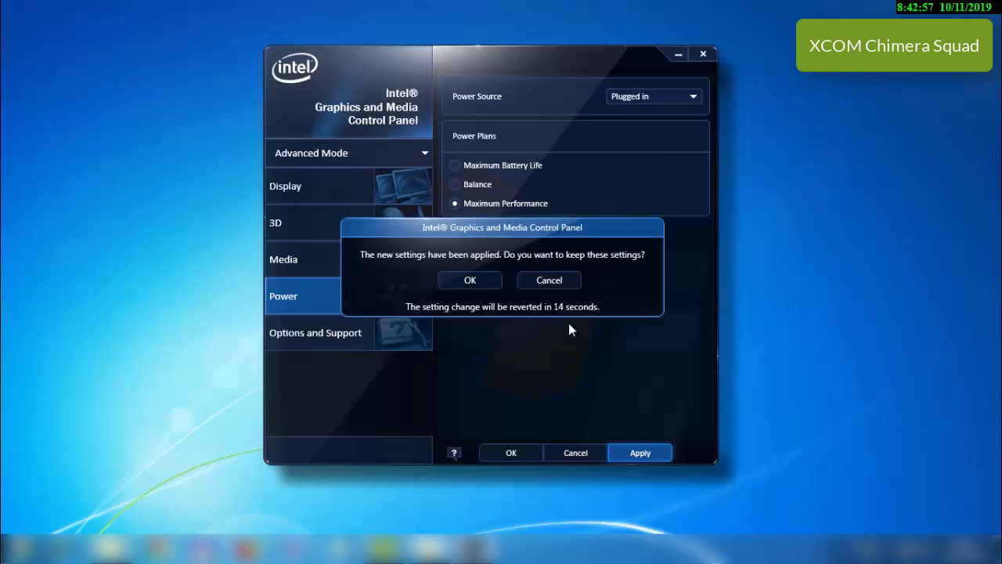
click(481, 284)
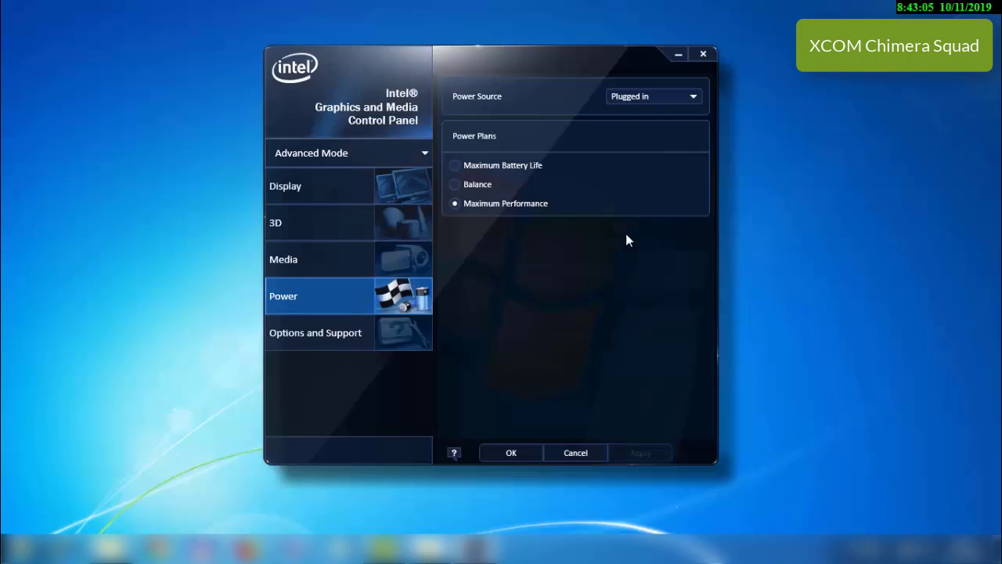
Check the available Power Source options and review the 3D and Power settings
click(692, 98)
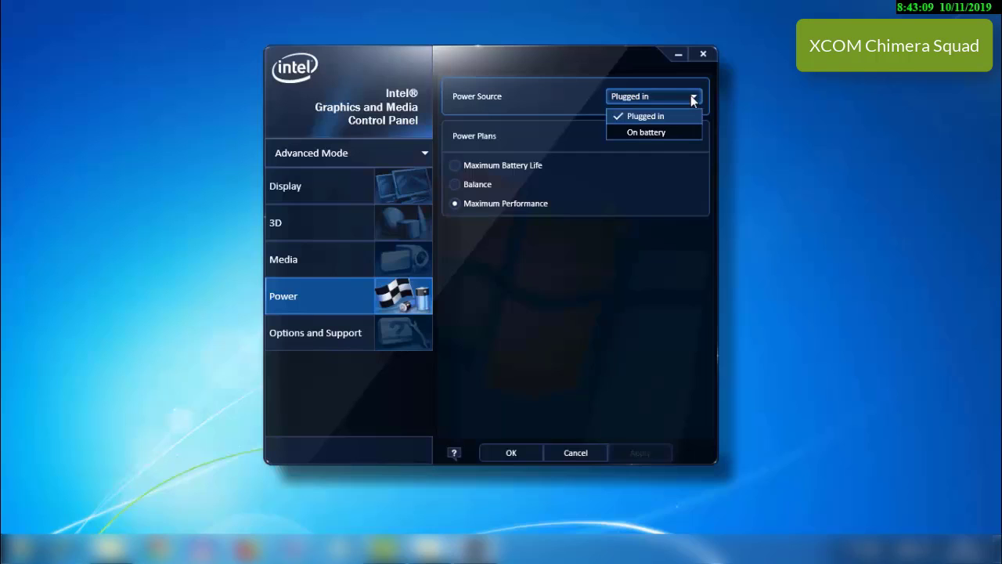
click(692, 98)
click(400, 213)
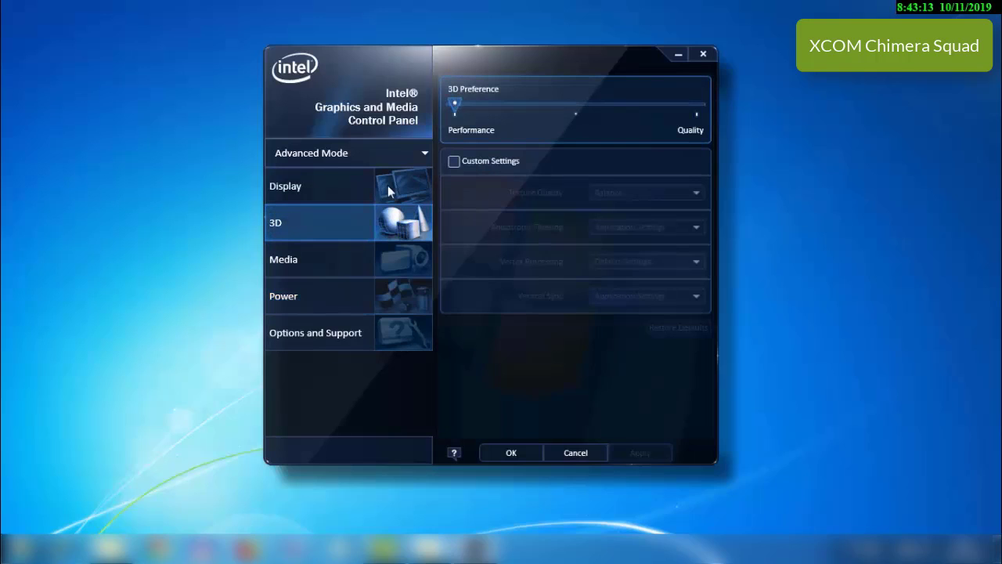
click(326, 295)
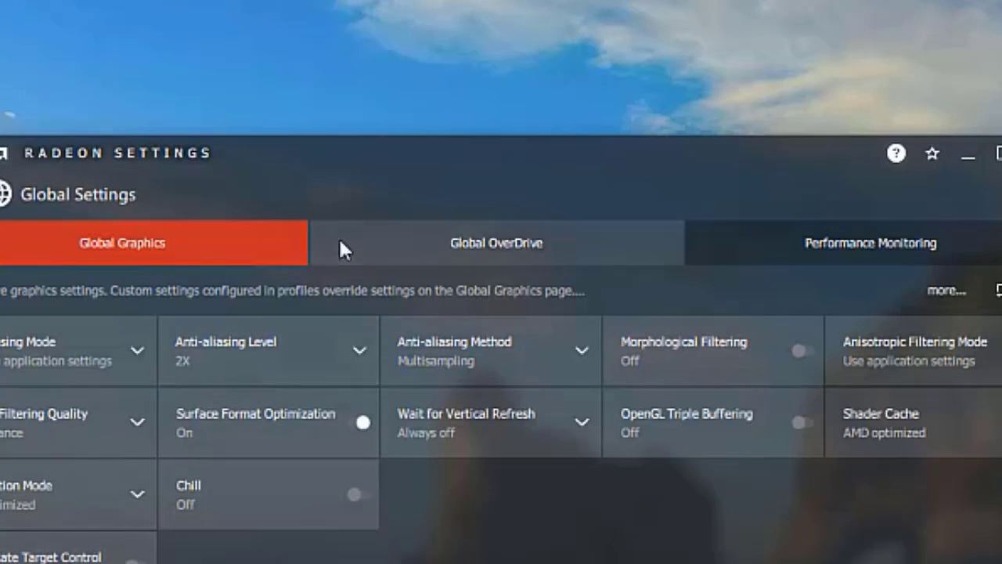
In AMD Radeon Settings, accept the Global OverDrive warning and set the GPU Clock to 790 MHz and the Power Limit to 20%
click(452, 246)
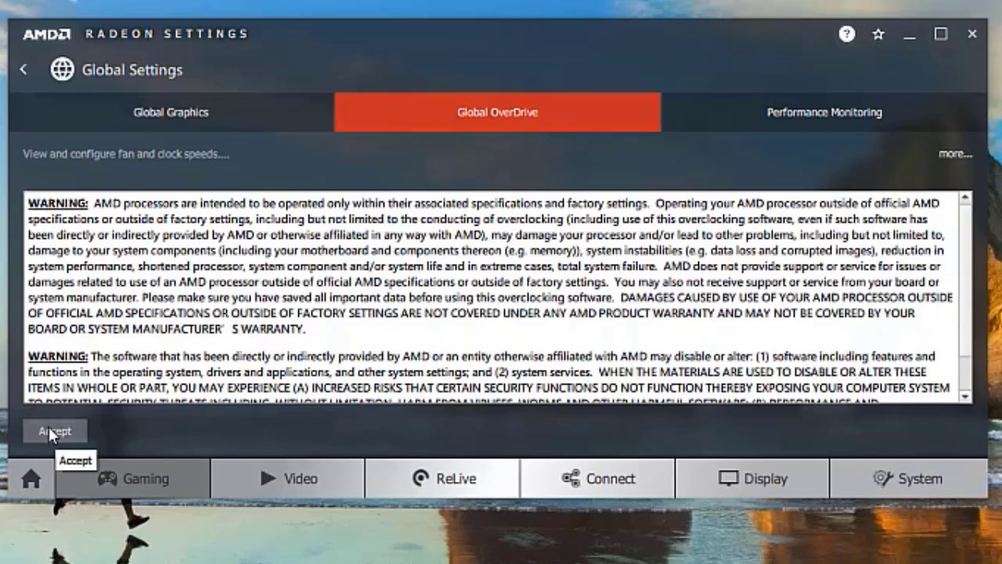
click(49, 432)
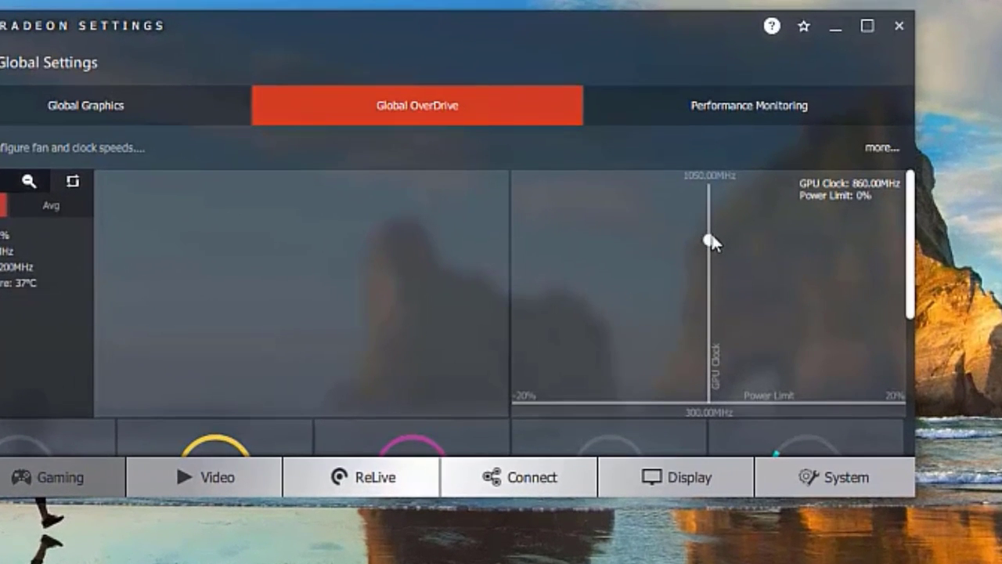
drag(711, 238, 917, 252)
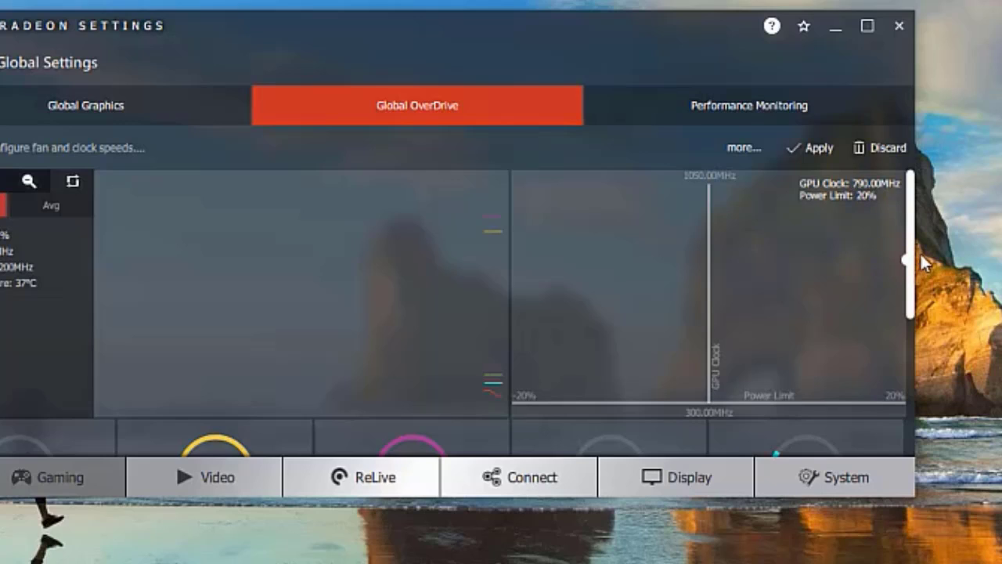